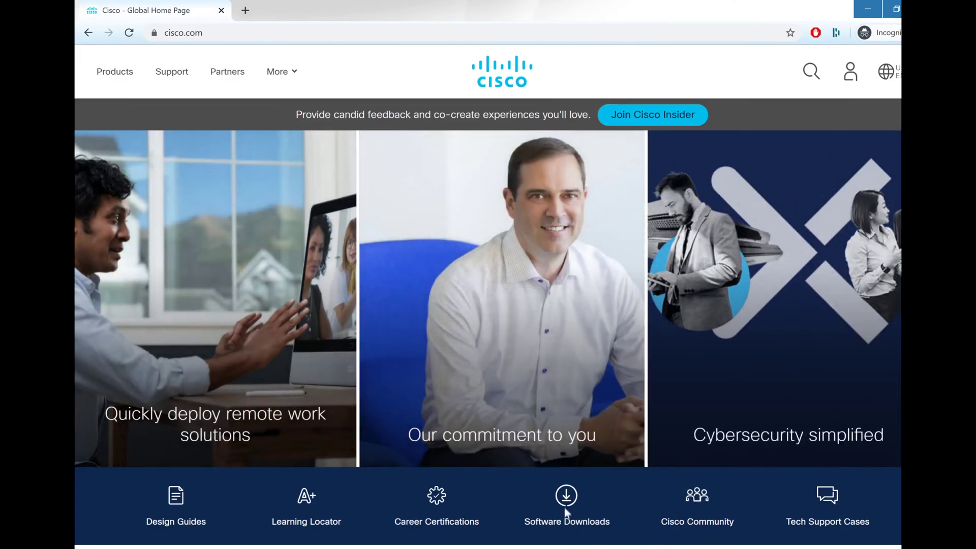
- Find the Catalyst 9120AXI Access Point in Software Download and list the Amsterdam-17.1.1s IOS XE files
{"action": "left_click", "coordinate": [567, 504]}
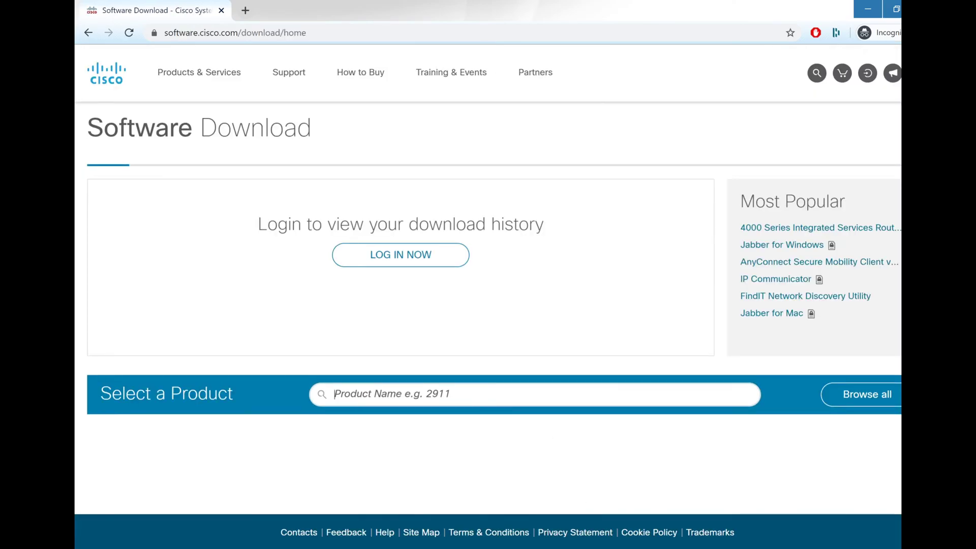
{"action": "type", "text": "9120"}
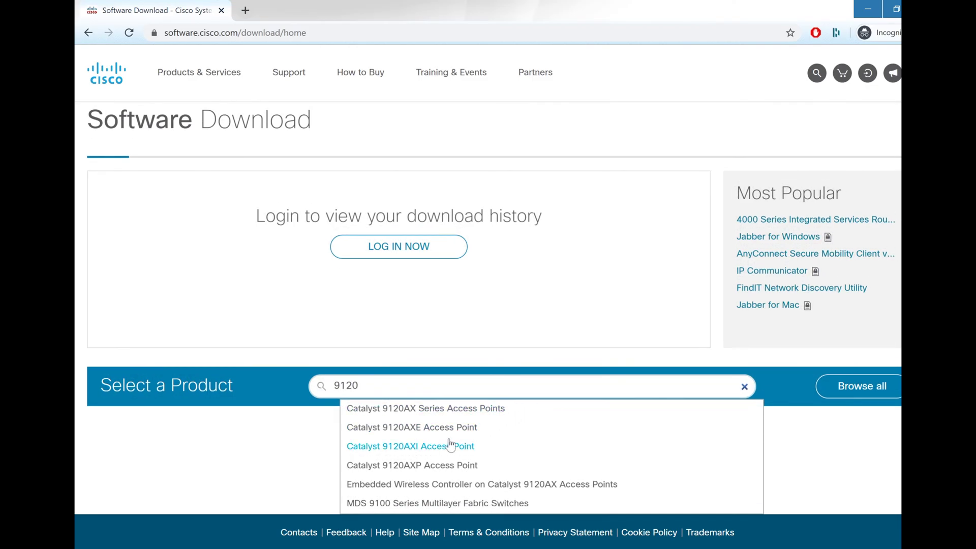
{"action": "left_click", "coordinate": [448, 441]}
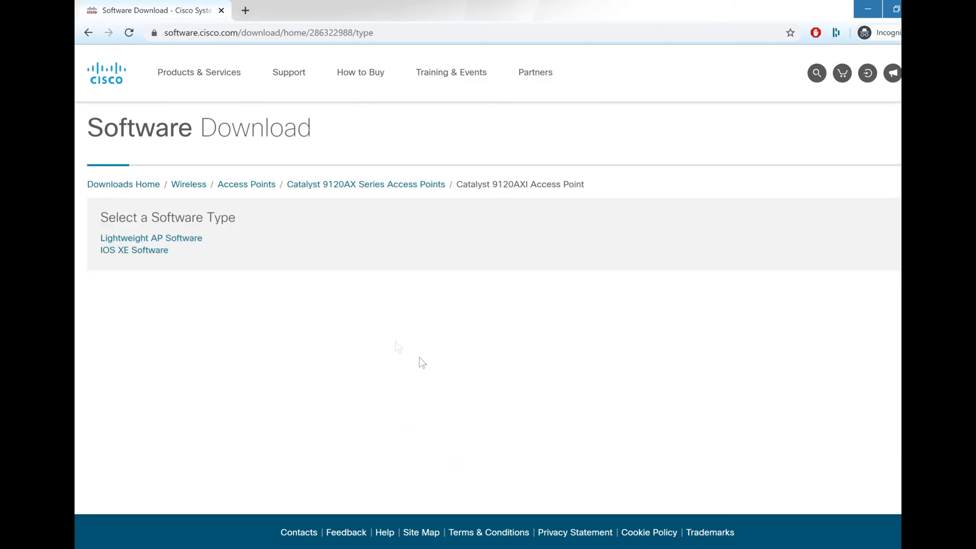
{"action": "left_click", "coordinate": [122, 254]}
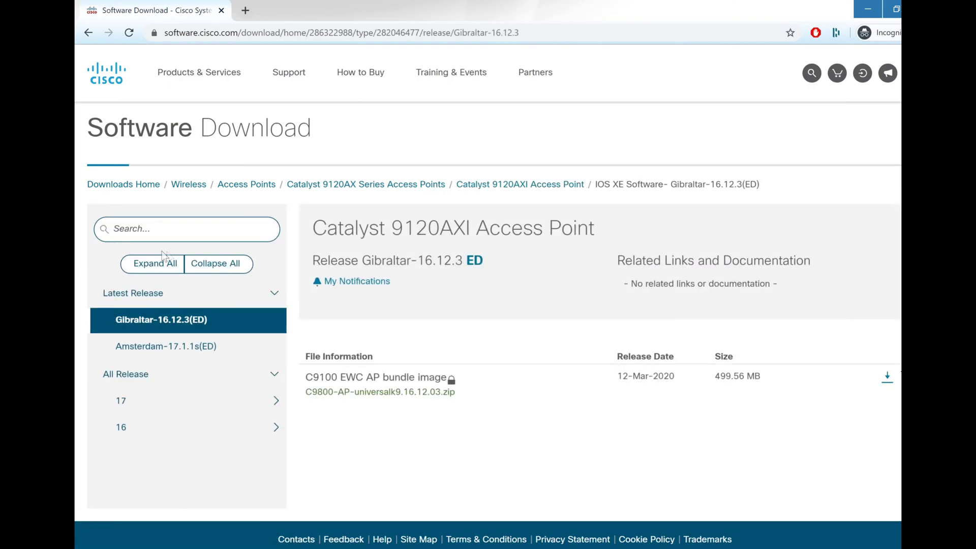
{"action": "left_click", "coordinate": [198, 345]}
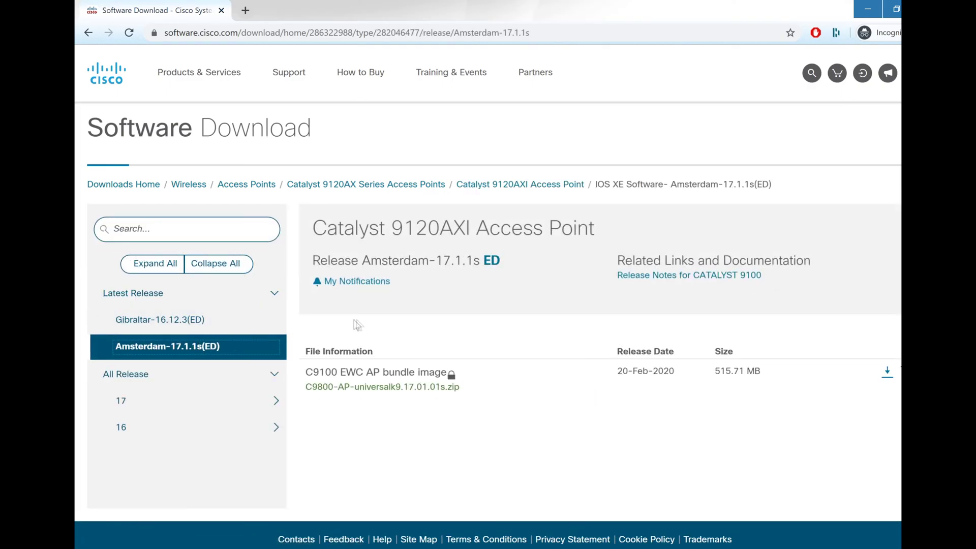
{"action": "scroll", "coordinate": [396, 328], "scroll_direction": "down", "scroll_amount": 1}
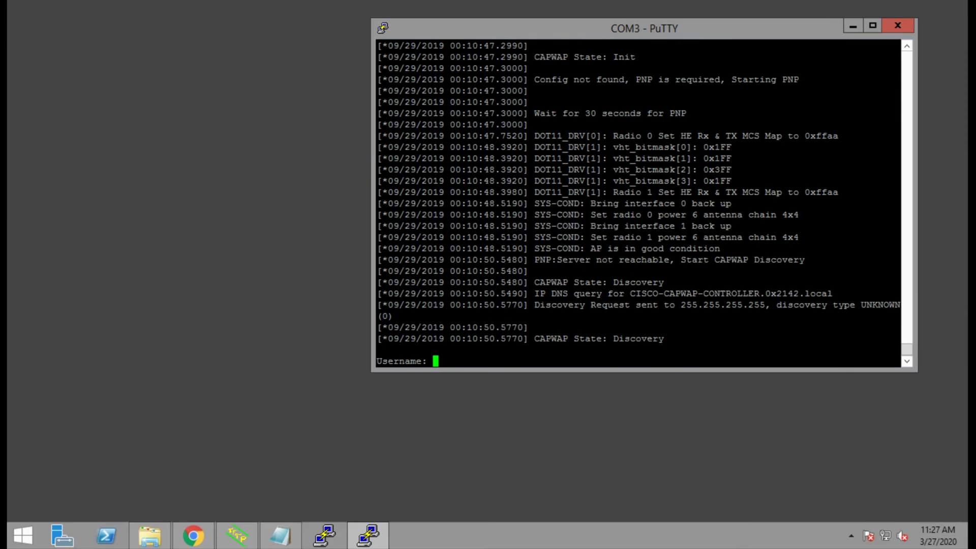
- Log into the AP console, enter enable mode, and run capwap ap hostname 0xAP1
{"action": "type", "text": "Cisco"}
{"action": "key", "text": "Return"}
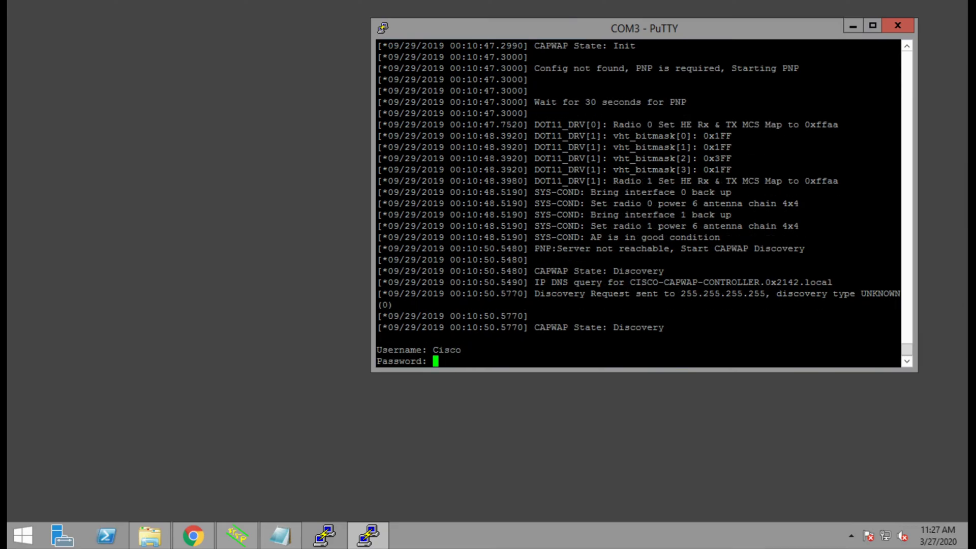
{"action": "key", "text": "Return"}
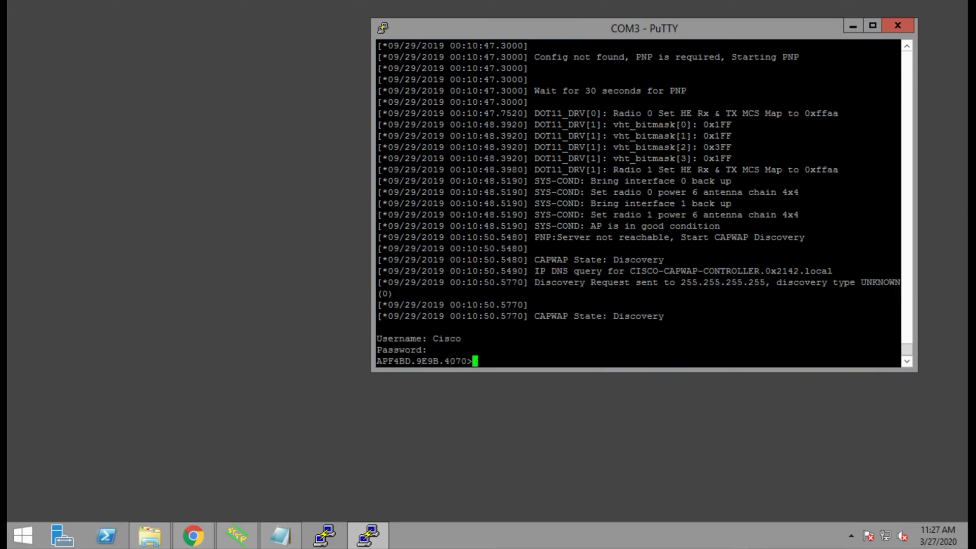
{"action": "type", "text": "en"}
{"action": "key", "text": "Return"}
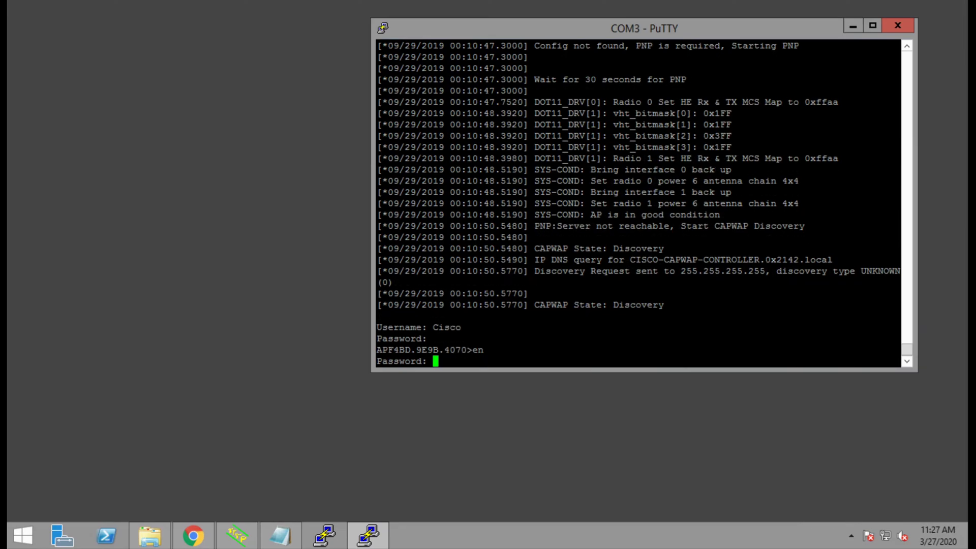
{"action": "key", "text": "Return"}
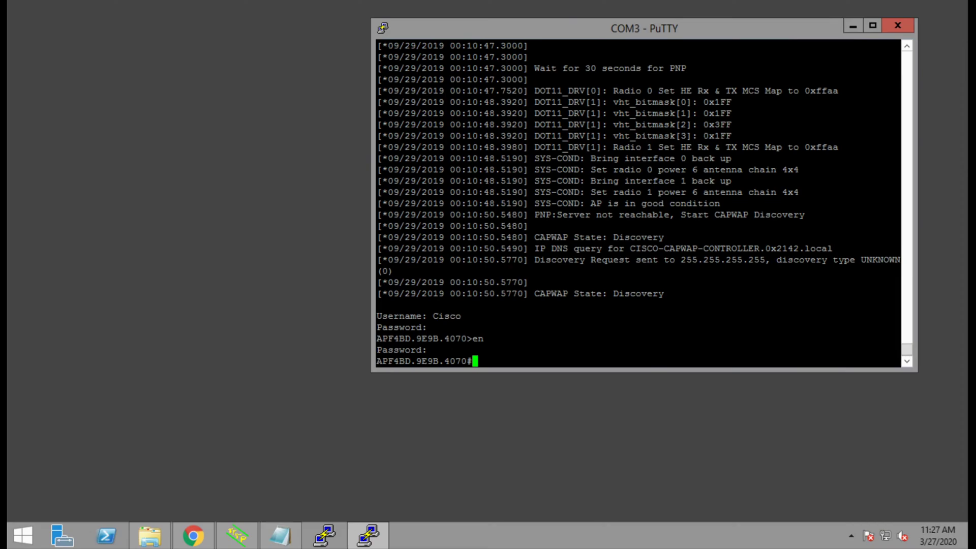
{"action": "type", "text": "capwap ap "}
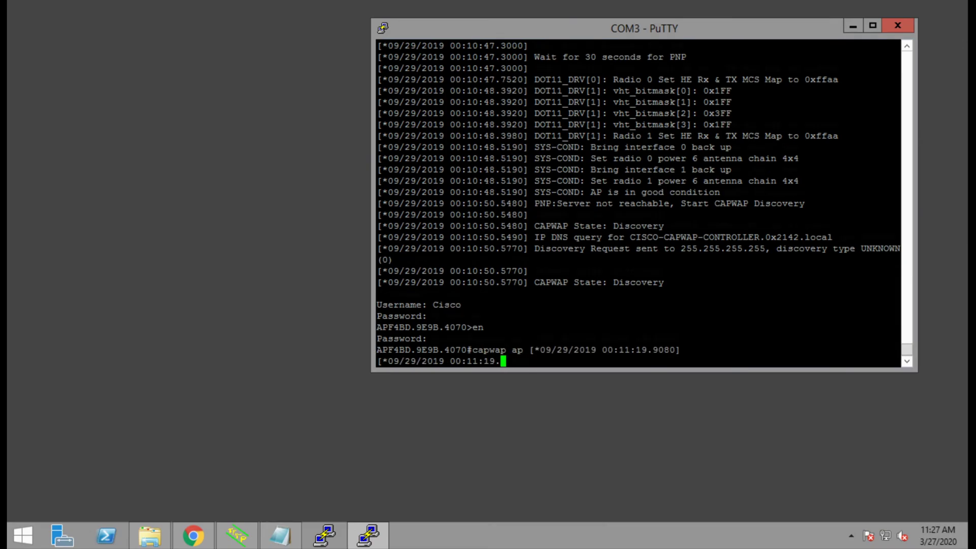
{"action": "type", "text": "hostname "}
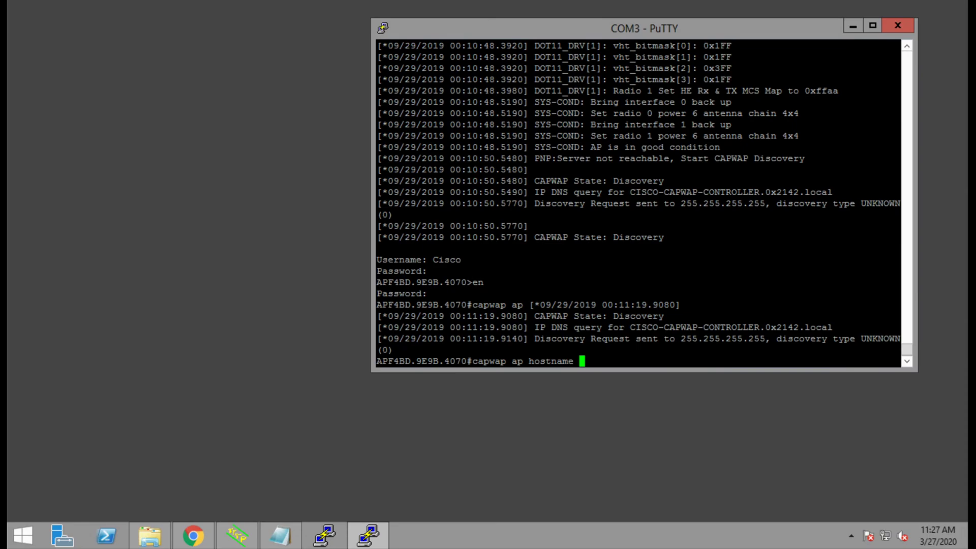
{"action": "type", "text": "0xAP1"}
{"action": "key", "text": "Return"}
{"action": "key", "text": "Return"}
{"action": "key", "text": "Return"}
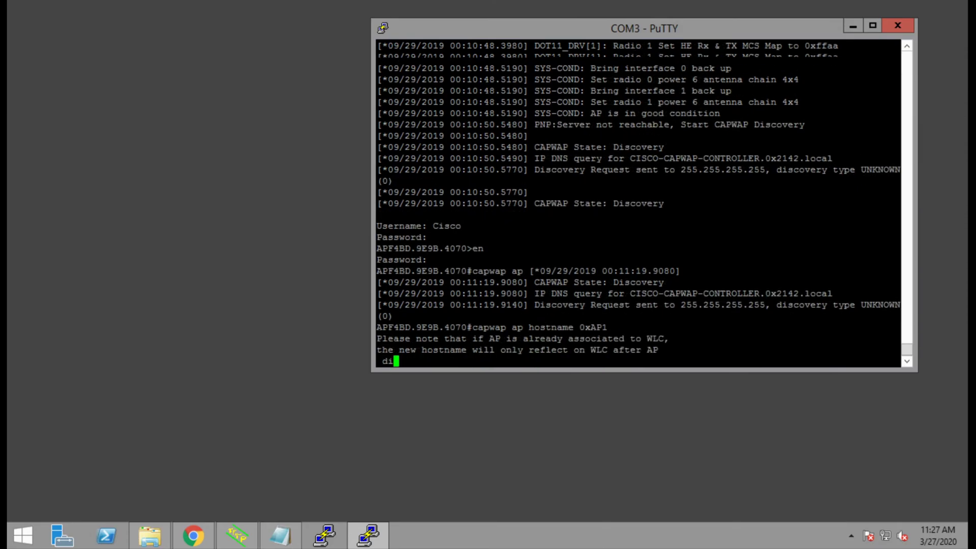
- Open the readme in the C9800 TFTP folder and highlight the ap1g7 line for C9115/C9120
{"action": "left_click", "coordinate": [150, 535]}
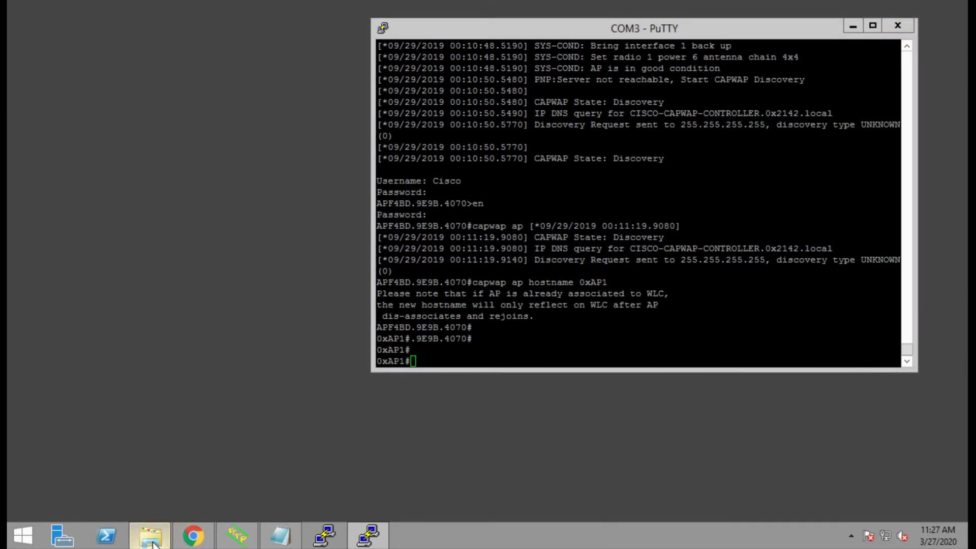
{"action": "left_click", "coordinate": [239, 535]}
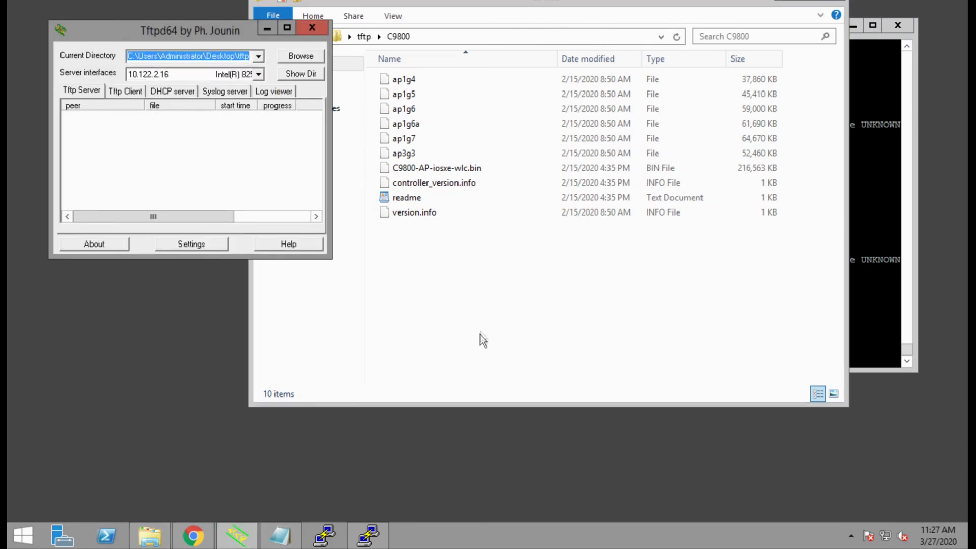
{"action": "left_click", "coordinate": [483, 270]}
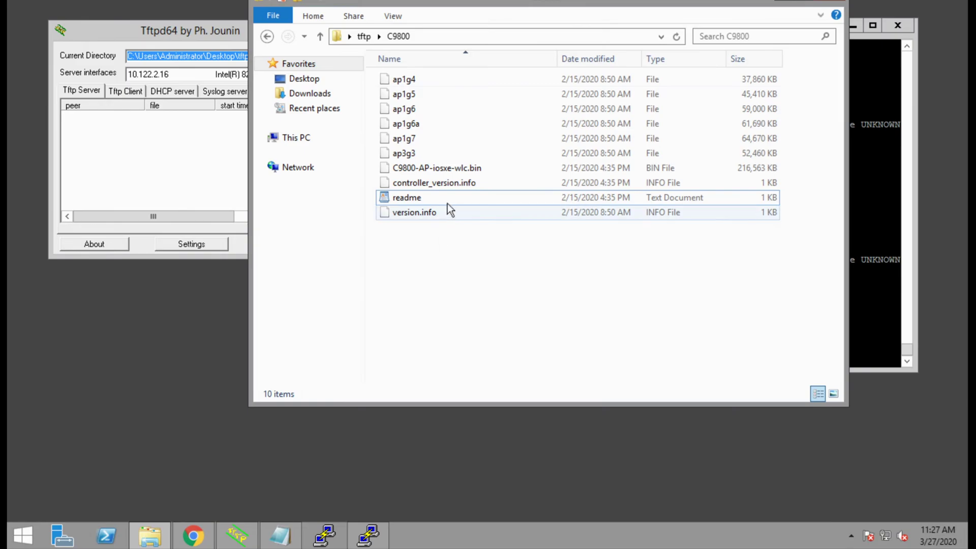
{"action": "left_click", "coordinate": [463, 201]}
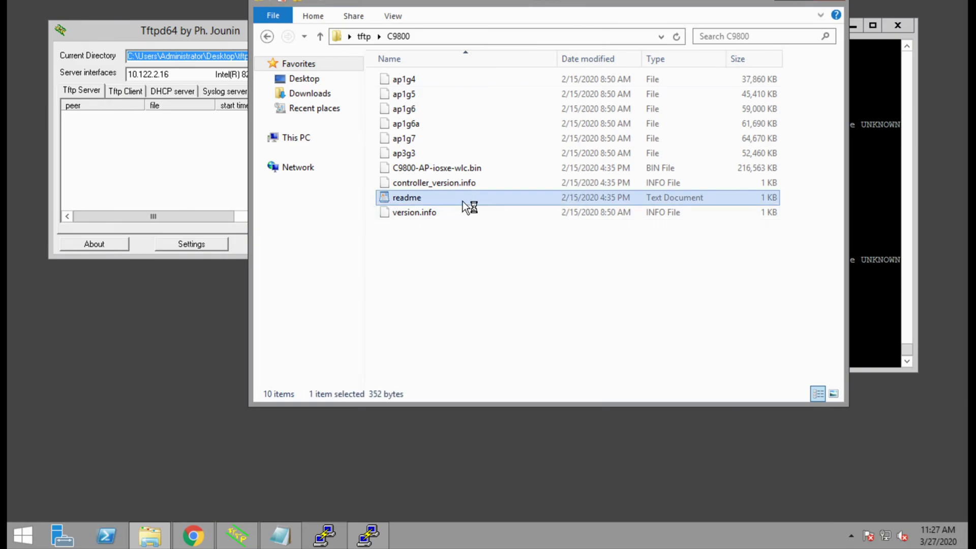
{"action": "double_click", "coordinate": [463, 201]}
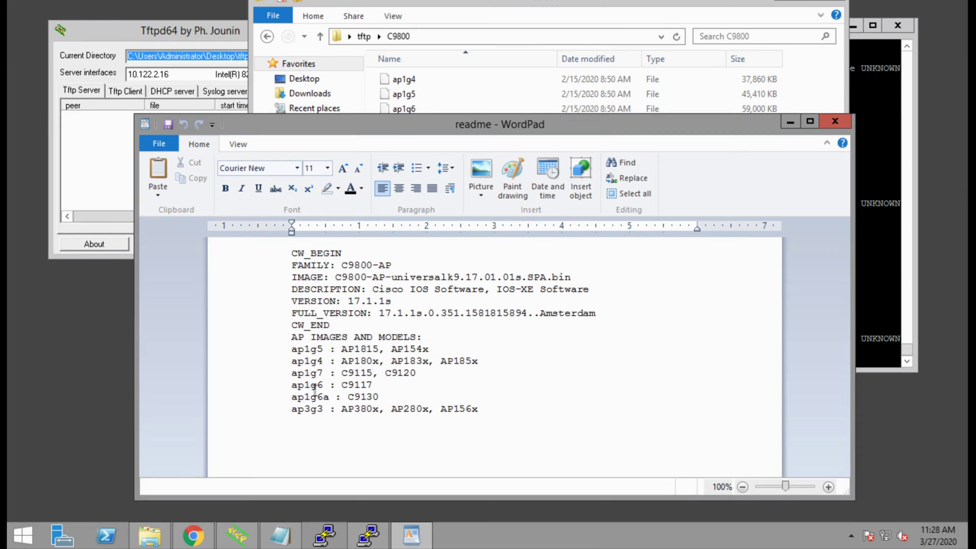
{"action": "left_click", "coordinate": [288, 375]}
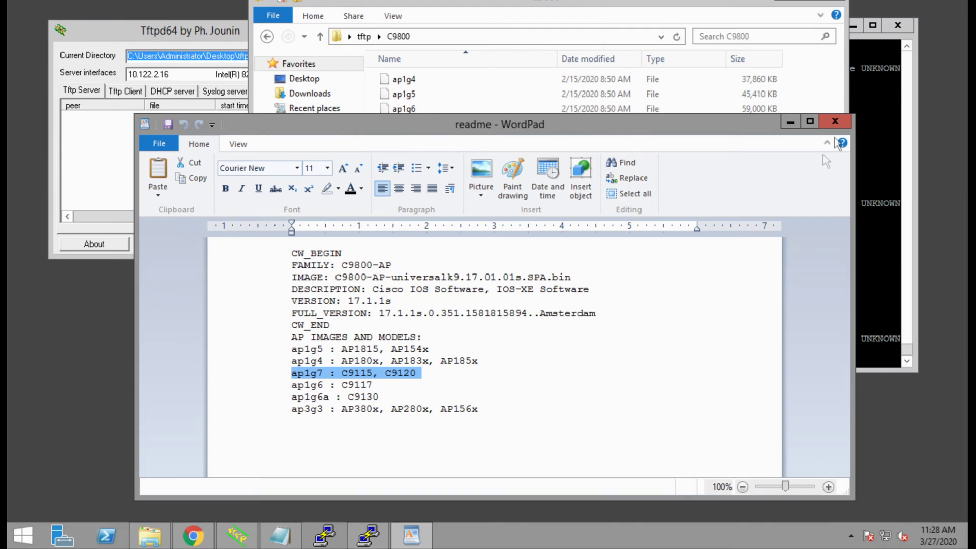
- Minimize the readme and pick out the ap1g7 image and C9800-AP-iosxe-wlc.bin files
{"action": "left_click", "coordinate": [790, 122]}
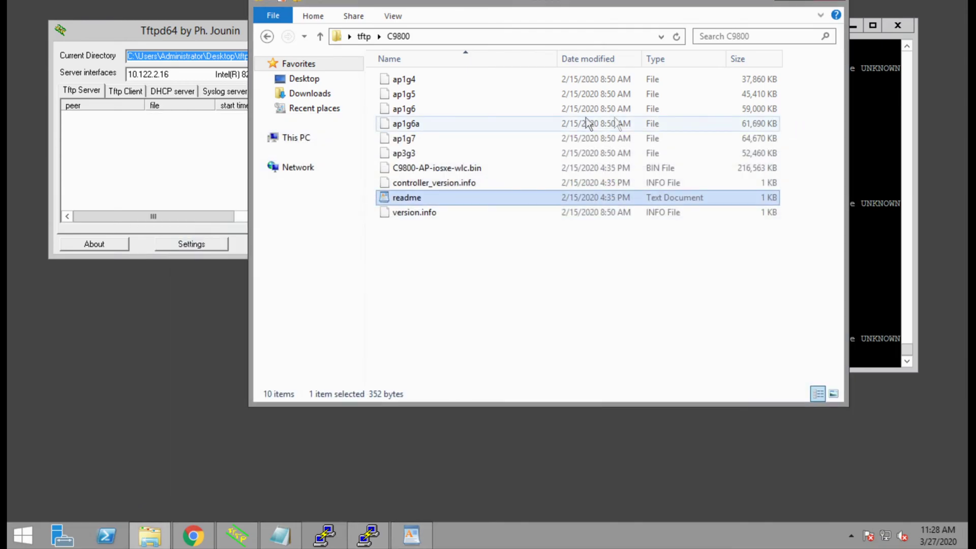
{"action": "left_click", "coordinate": [425, 139]}
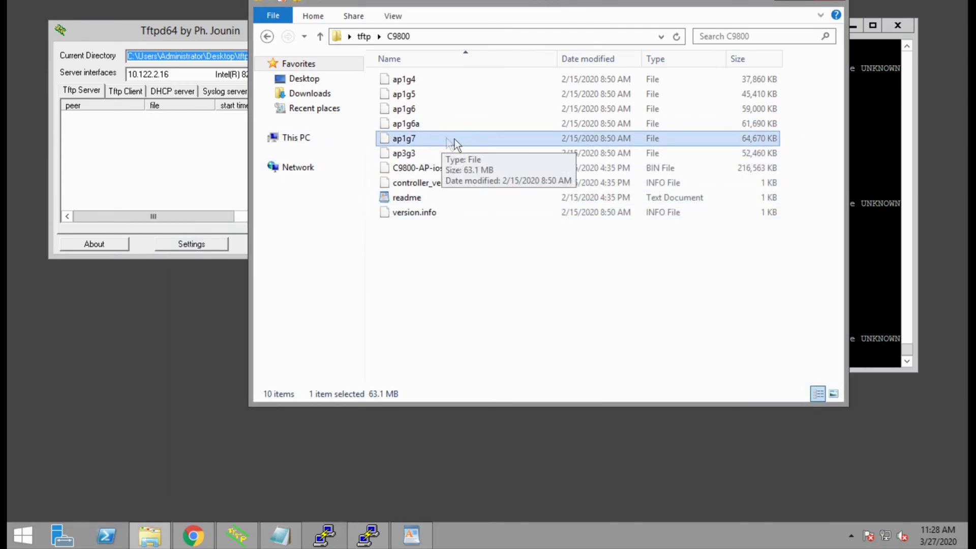
{"action": "left_click", "coordinate": [484, 168]}
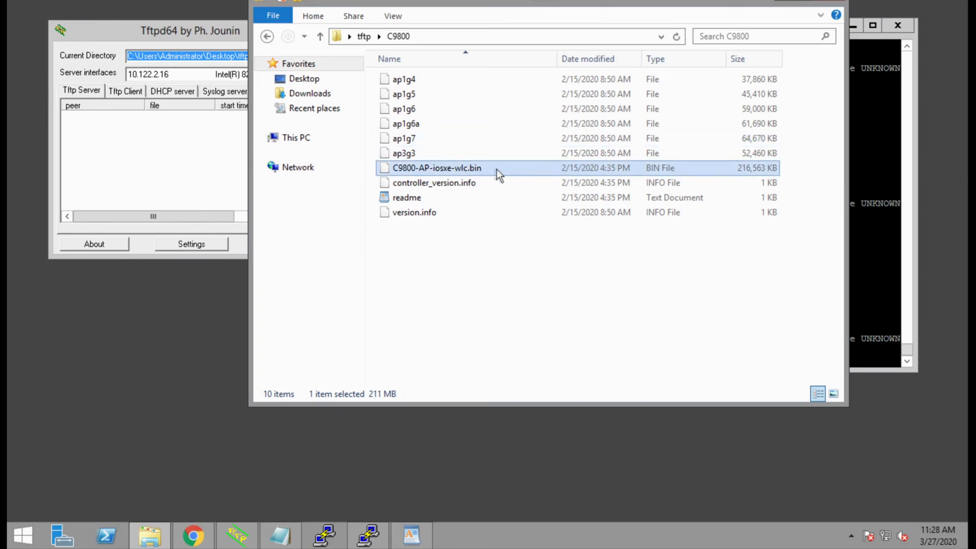
{"action": "left_click", "coordinate": [664, 294]}
- Run show version on the AP and highlight running image 8.9.111.0 on the C9120AXI-B
{"action": "left_click", "coordinate": [873, 170]}
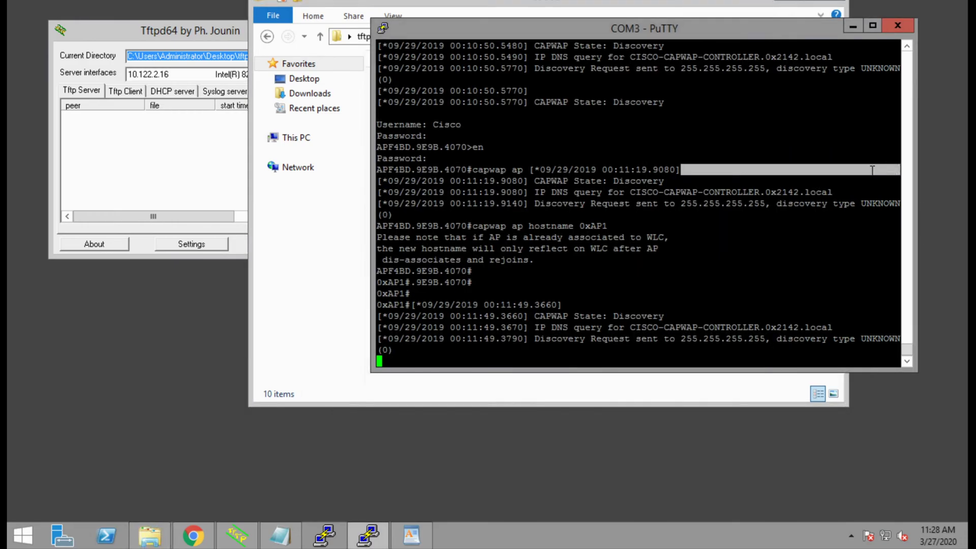
{"action": "key", "text": "Return"}
{"action": "type", "text": "show "}
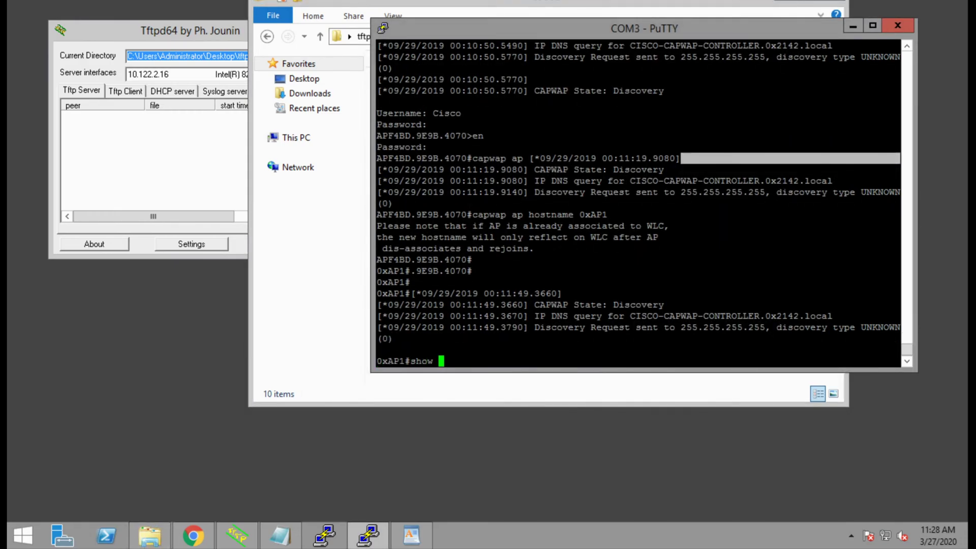
{"action": "type", "text": "version"}
{"action": "key", "text": "Return"}
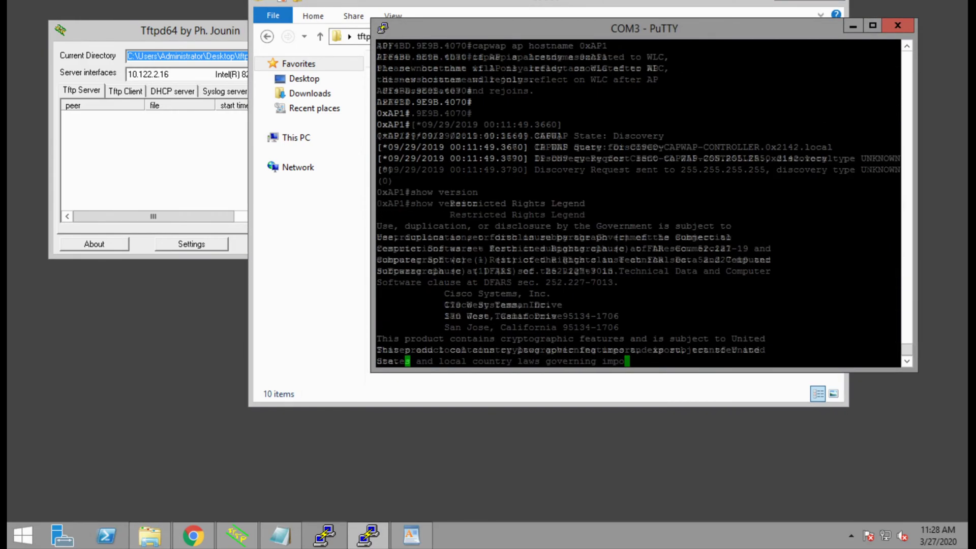
{"action": "key", "text": "space"}
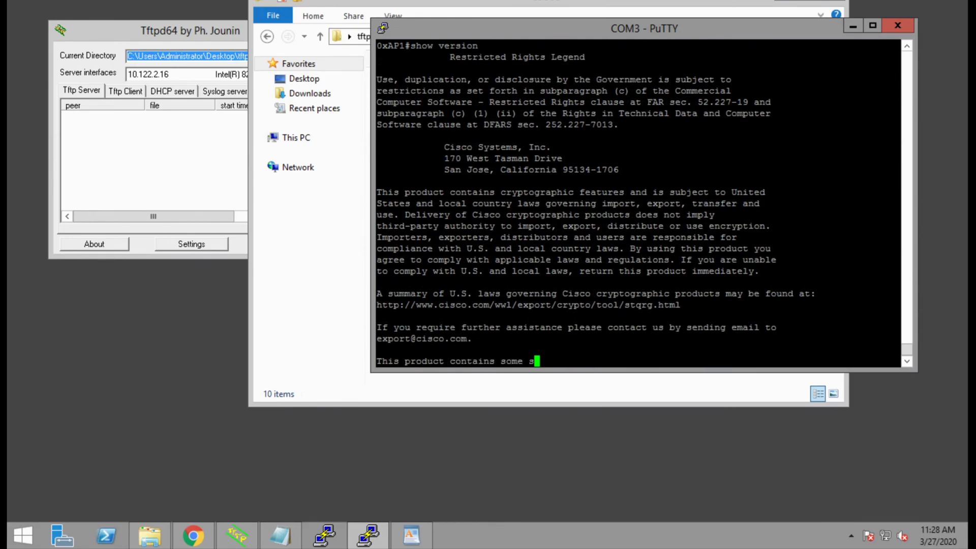
{"action": "key", "text": "space"}
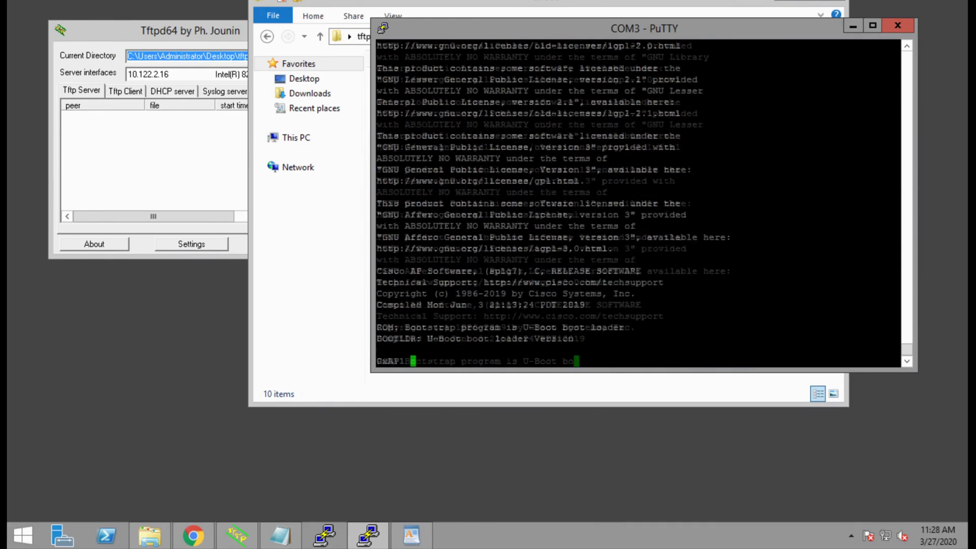
{"action": "key", "text": "space"}
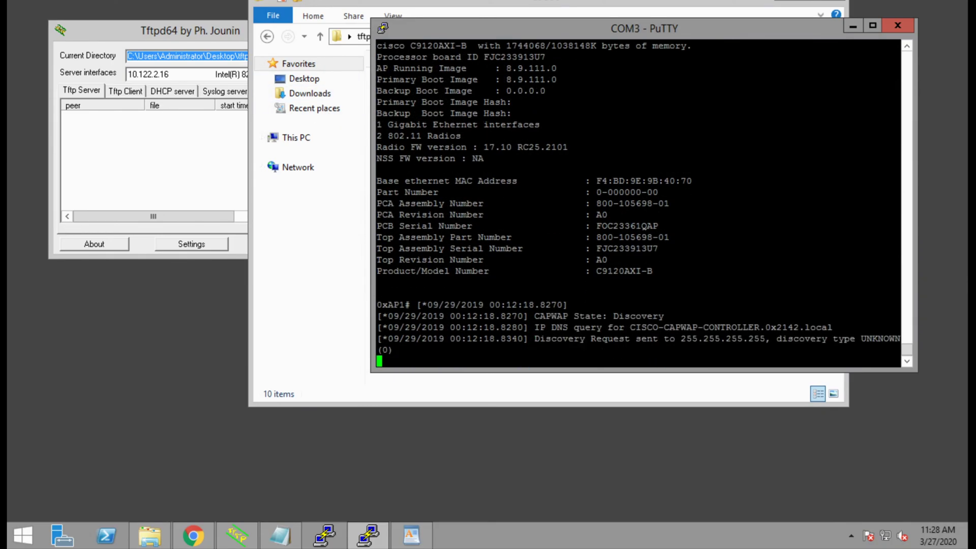
{"action": "left_click_drag", "start_coordinate": [377, 68], "coordinate": [611, 80]}
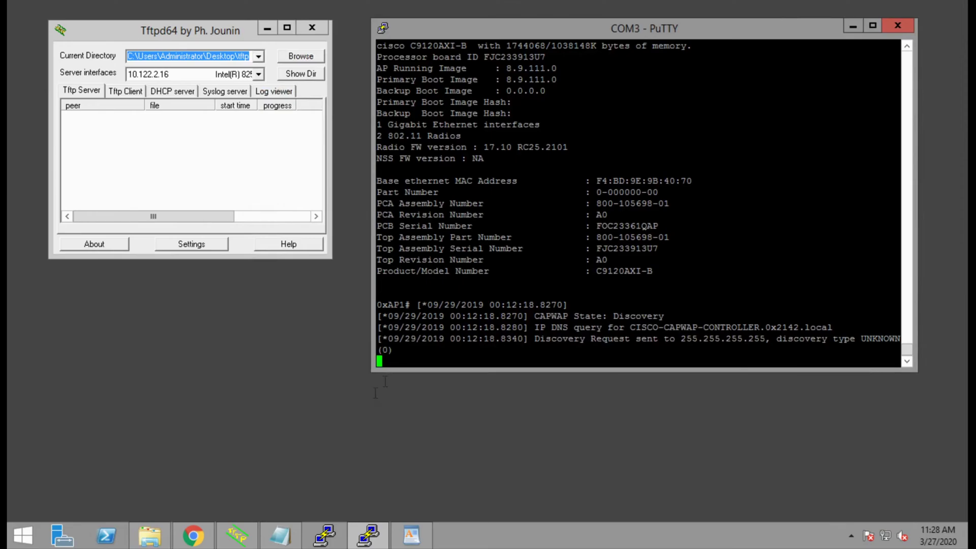
- Copy the ap-type mobility-express command line from the Notepad notes
{"action": "left_click", "coordinate": [277, 536]}
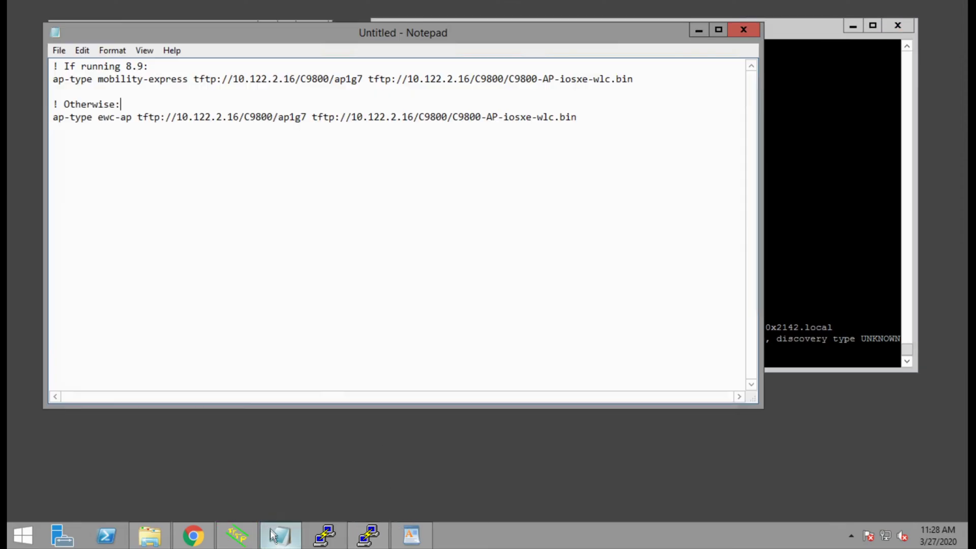
{"action": "left_click", "coordinate": [184, 154]}
{"action": "left_click", "coordinate": [792, 152]}
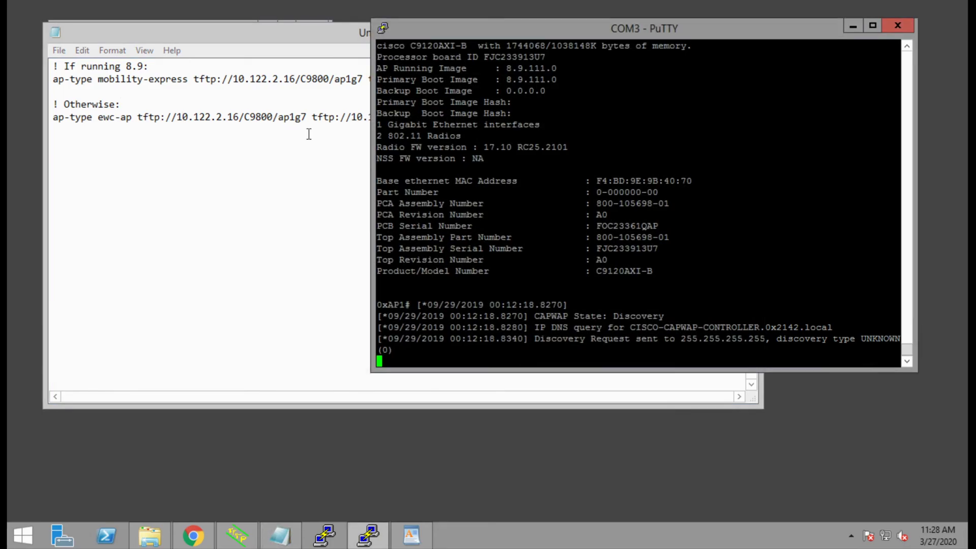
{"action": "left_click_drag", "start_coordinate": [250, 116], "coordinate": [261, 117]}
{"action": "left_click", "coordinate": [648, 122]}
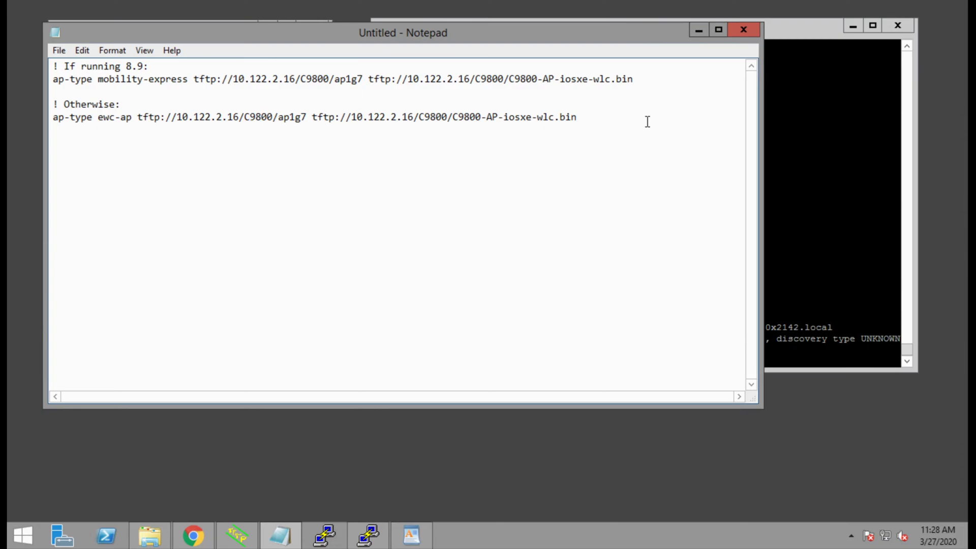
{"action": "left_click_drag", "start_coordinate": [648, 79], "coordinate": [53, 81]}
{"action": "right_click", "coordinate": [67, 79]}
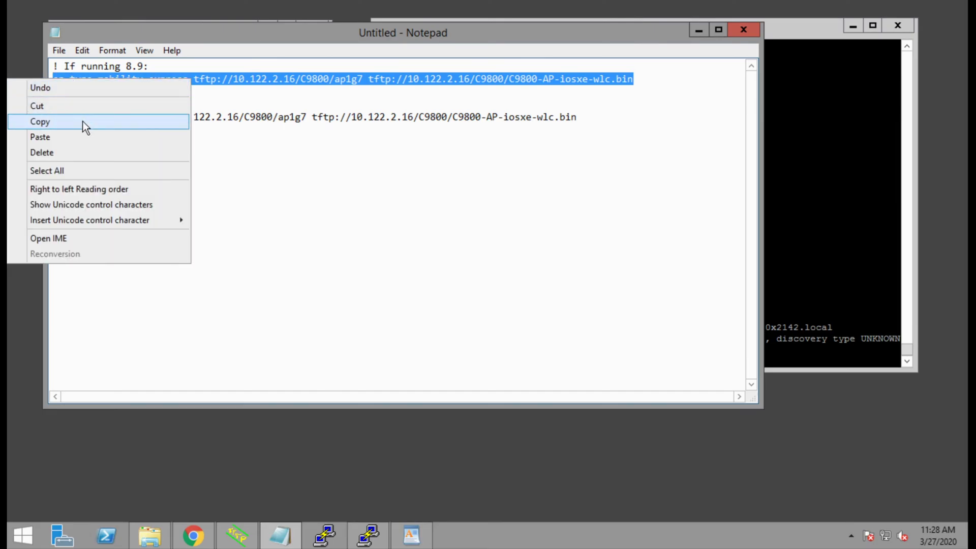
{"action": "left_click", "coordinate": [89, 122]}
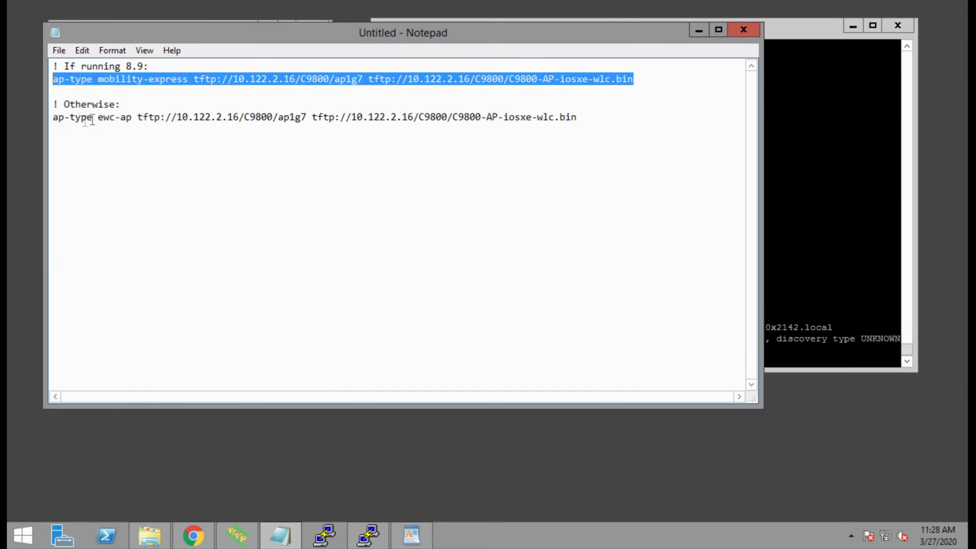
- Paste and run the ap-type mobility-express command at the 0xAP1# prompt
{"action": "left_click", "coordinate": [806, 29]}
{"action": "key", "text": "Return"}
{"action": "key", "text": "Return"}
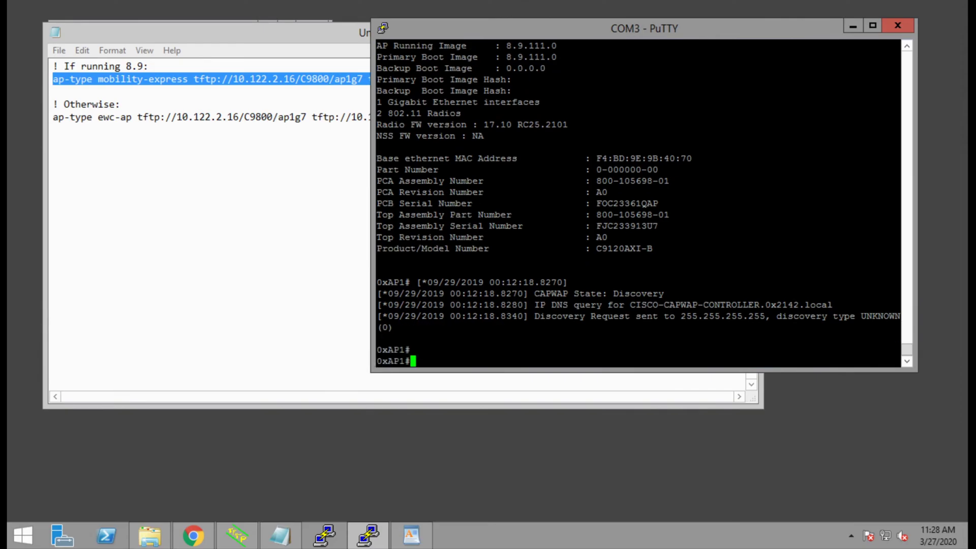
{"action": "key", "text": "shift+Insert"}
{"action": "key", "text": "Return"}
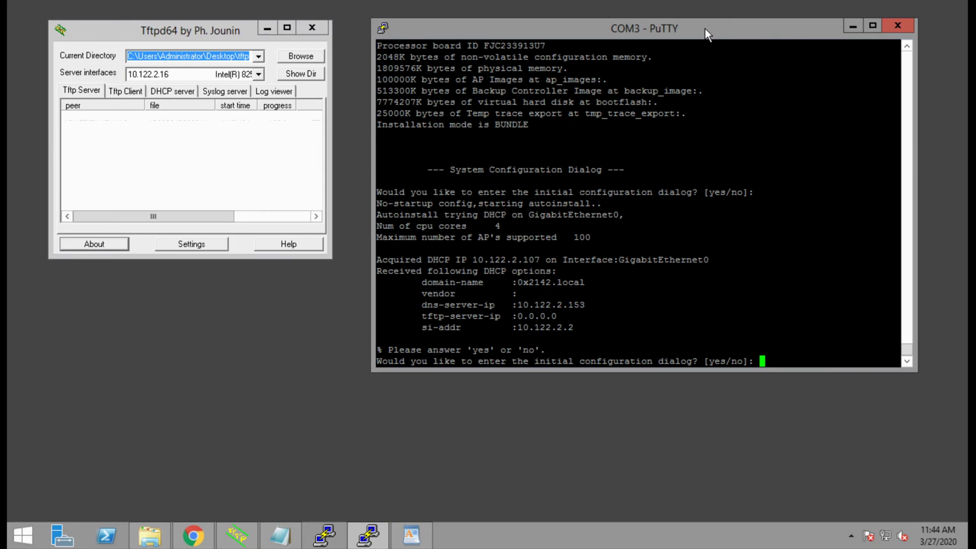
- Answer no to the initial configuration dialog and accept terminating autoinstall
{"action": "type", "text": "no"}
{"action": "key", "text": "Return"}
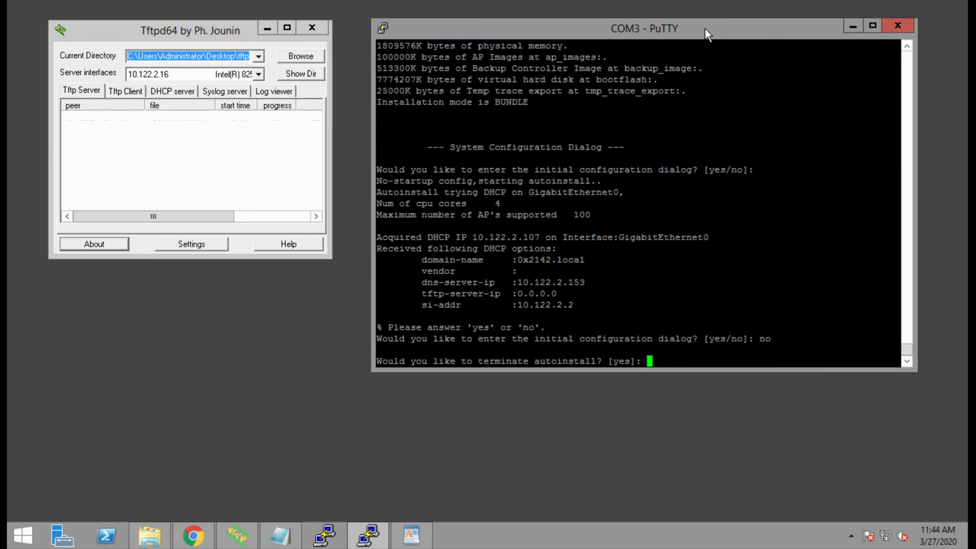
{"action": "key", "text": "Return"}
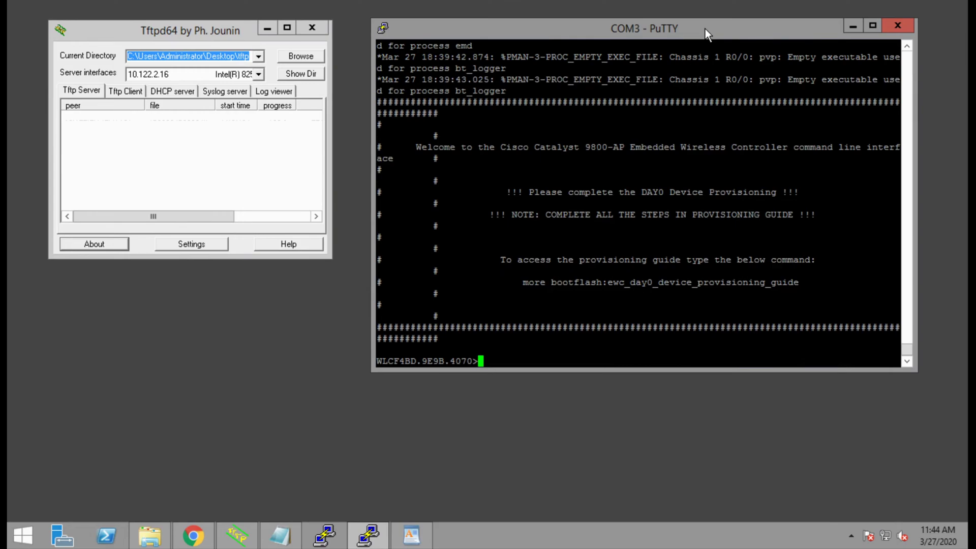
- Enter privileged and global configuration mode and set hostname 0xC9800
{"action": "type", "text": "en"}
{"action": "key", "text": "Return"}
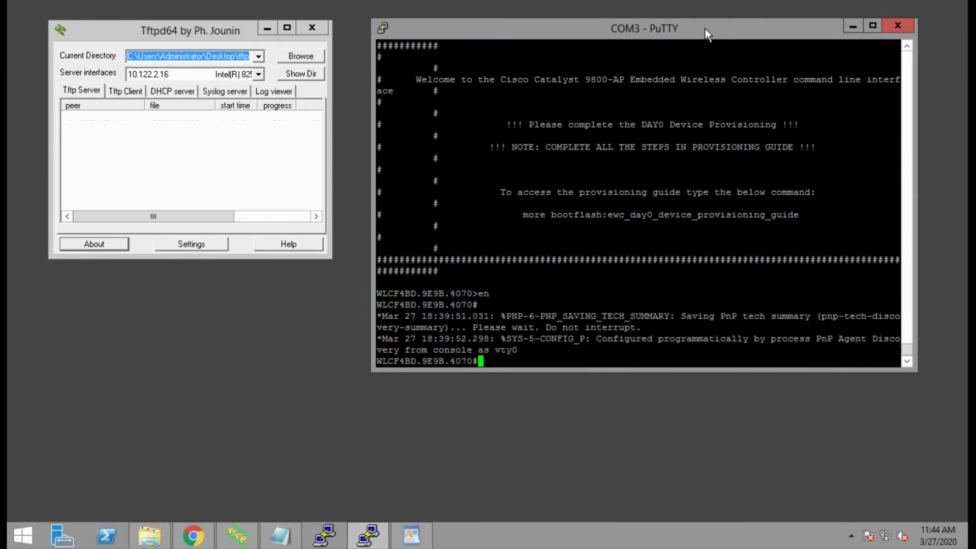
{"action": "type", "text": "conf t"}
{"action": "key", "text": "Return"}
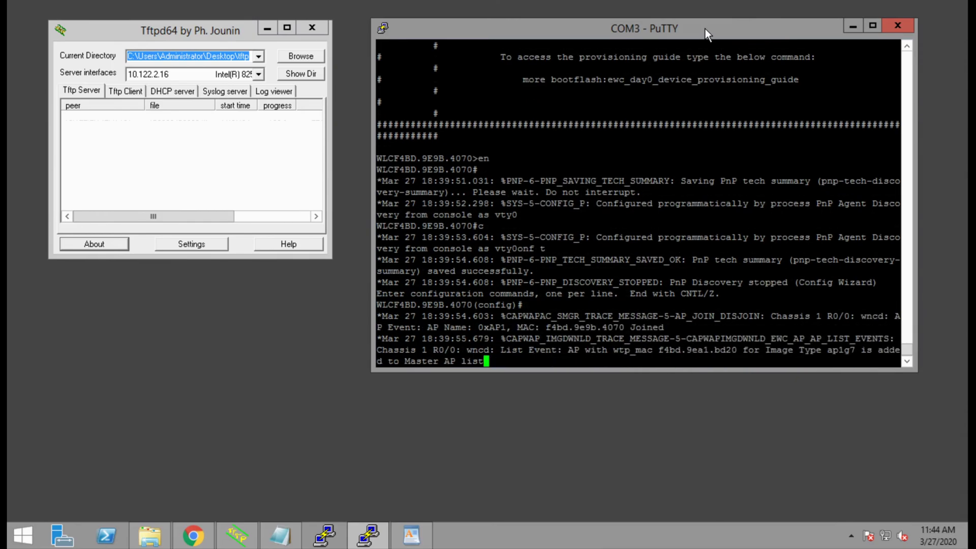
{"action": "key", "text": "Return"}
{"action": "type", "text": "hos"}
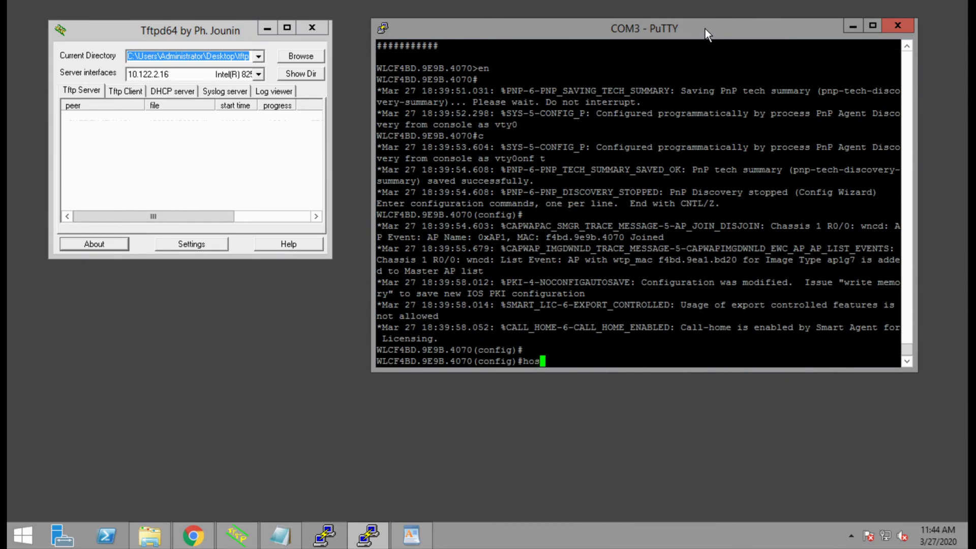
{"action": "type", "text": "tname 0xC9800"}
{"action": "key", "text": "Return"}
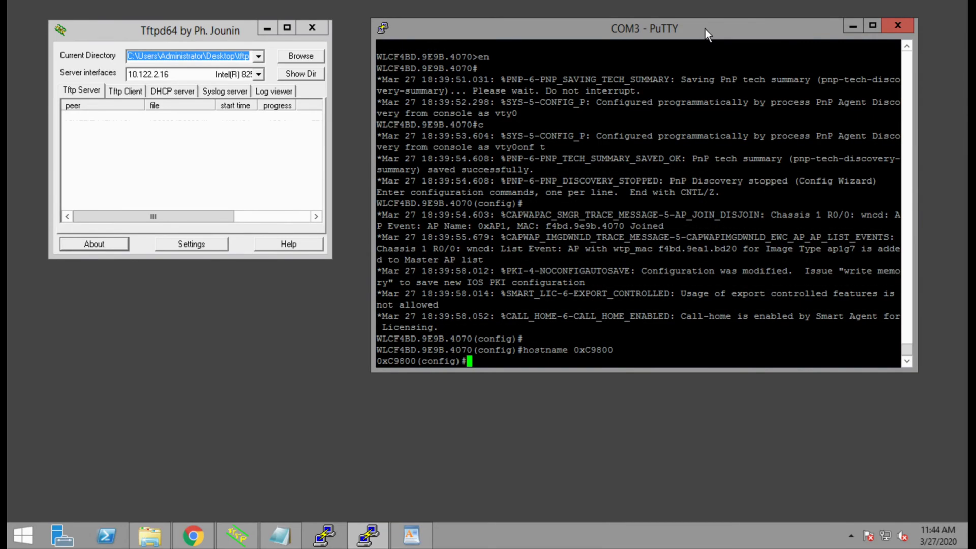
- Create local user admin with privilege 15 and a password, then exit the user settings
{"action": "type", "text": "user-name admin"}
{"action": "key", "text": "Return"}
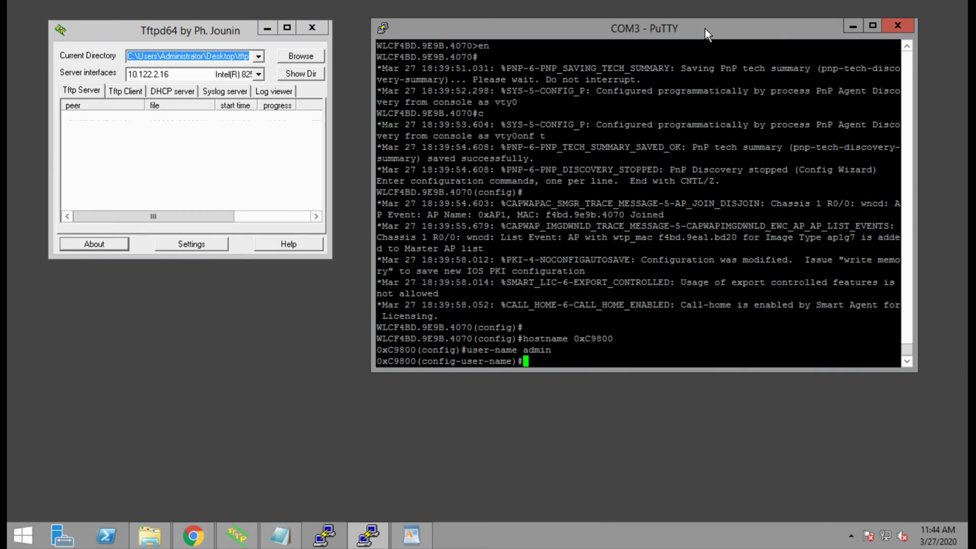
{"action": "type", "text": "priv 15"}
{"action": "key", "text": "Return"}
{"action": "type", "text": "pass"}
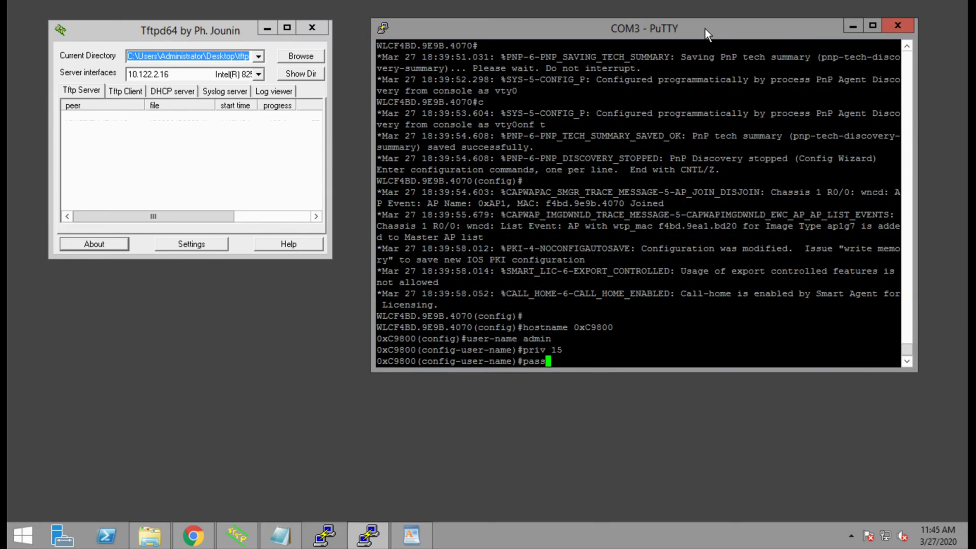
{"action": "type", "text": "word test123"}
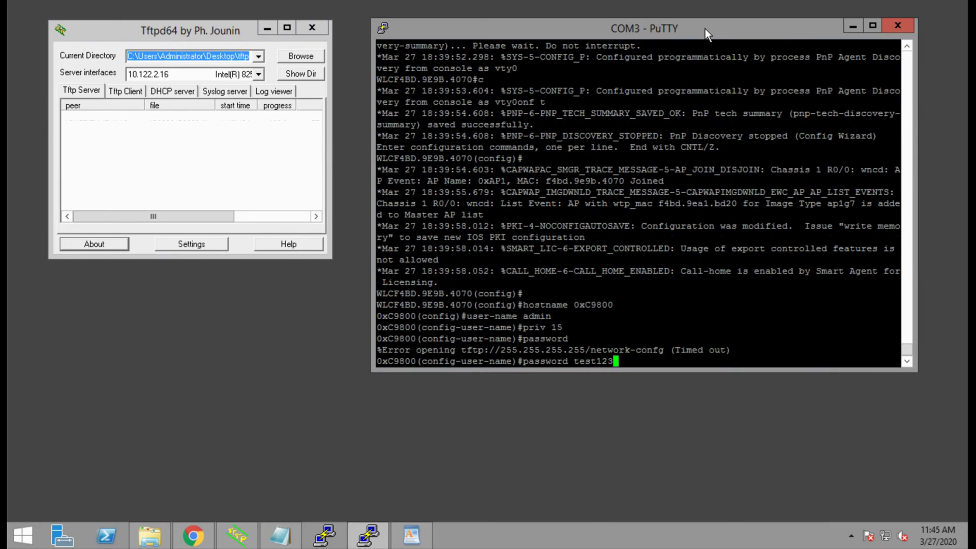
{"action": "key", "text": "Return"}
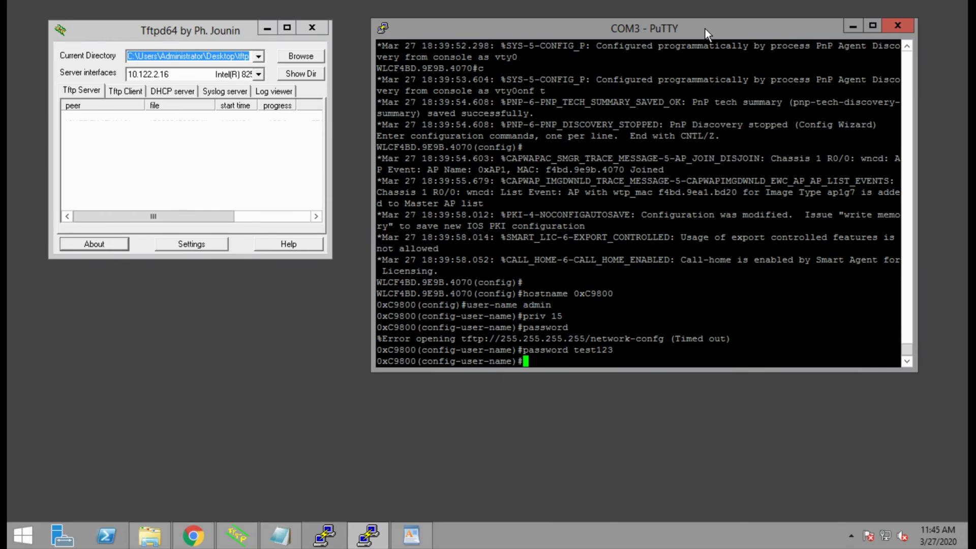
{"action": "type", "text": "exit"}
{"action": "key", "text": "Return"}
{"action": "type", "text": "ap prof"}
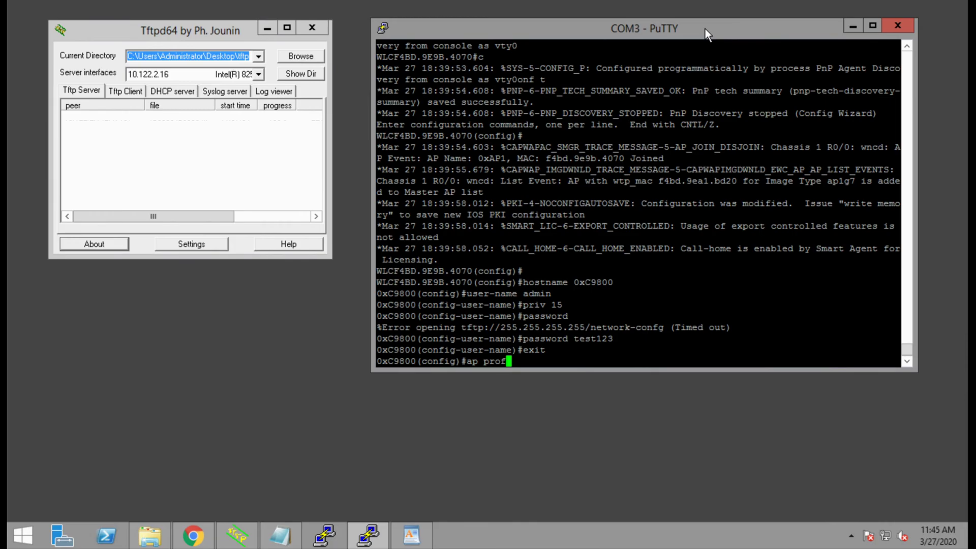
{"action": "type", "text": "ile ap-default"}
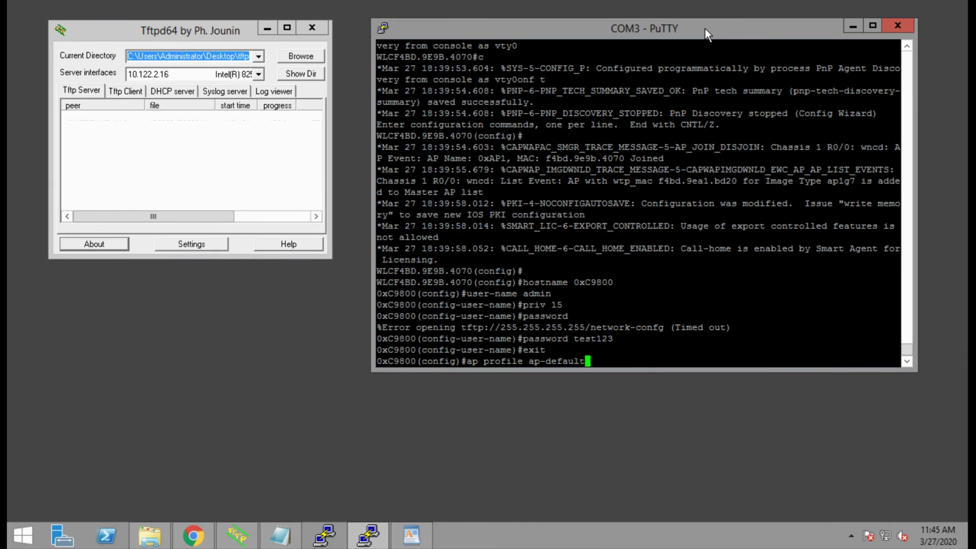
- In the ap-default profile, set mgmtuser admin with a type-0 password and secret
{"action": "key", "text": "Return"}
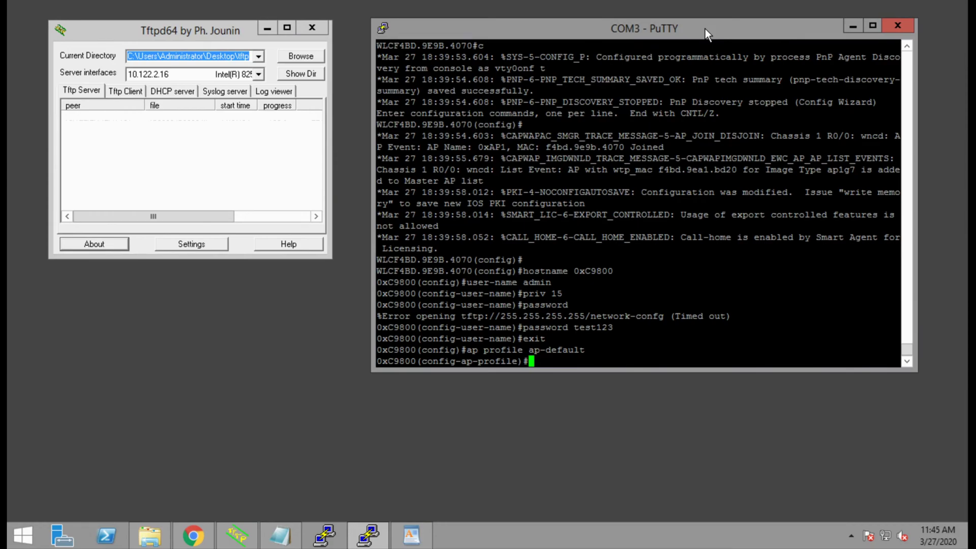
{"action": "type", "text": "mgm"}
{"action": "key", "text": "Tab"}
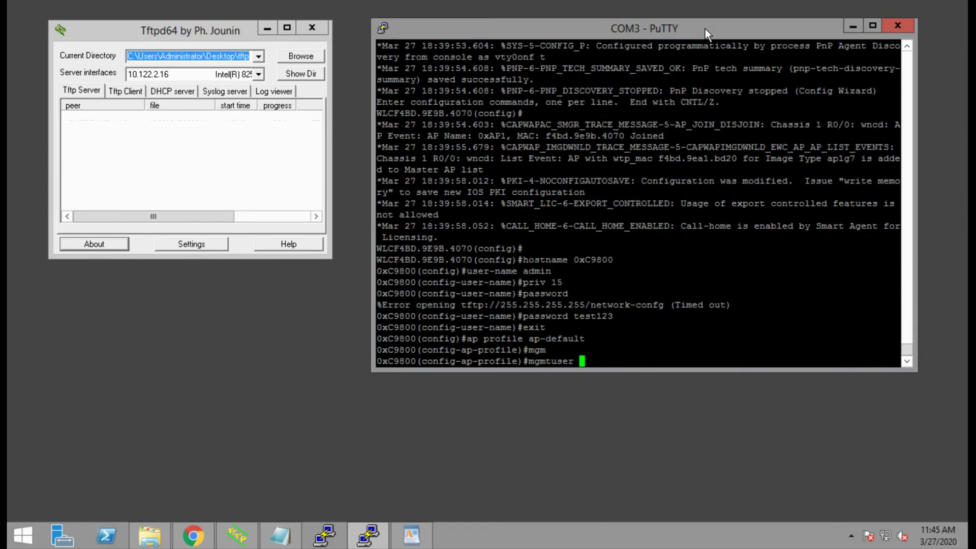
{"action": "type", "text": "username admin passwo"}
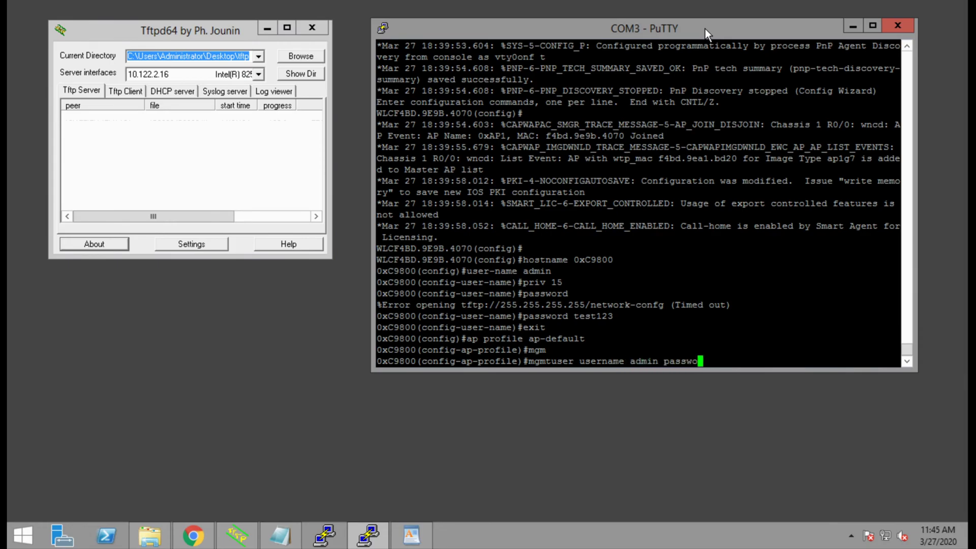
{"action": "key", "text": "Tab"}
{"action": "type", "text": "0 "}
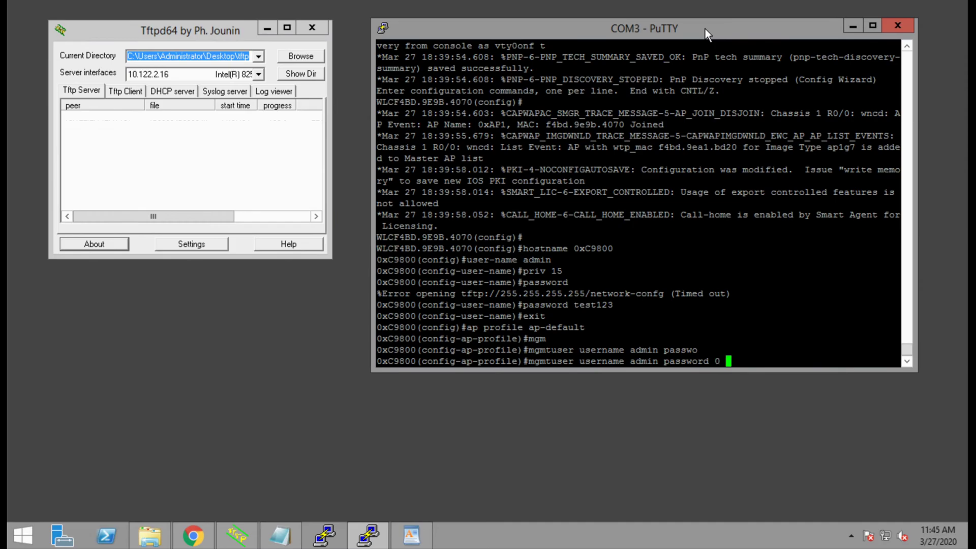
{"action": "type", "text": "test123 sec"}
{"action": "key", "text": "Tab"}
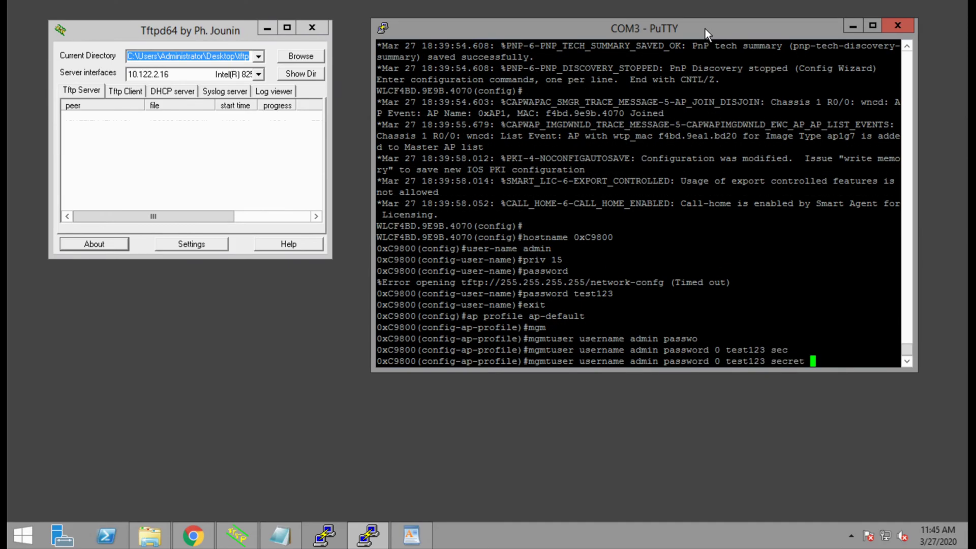
{"action": "type", "text": "0 test123"}
{"action": "key", "text": "Return"}
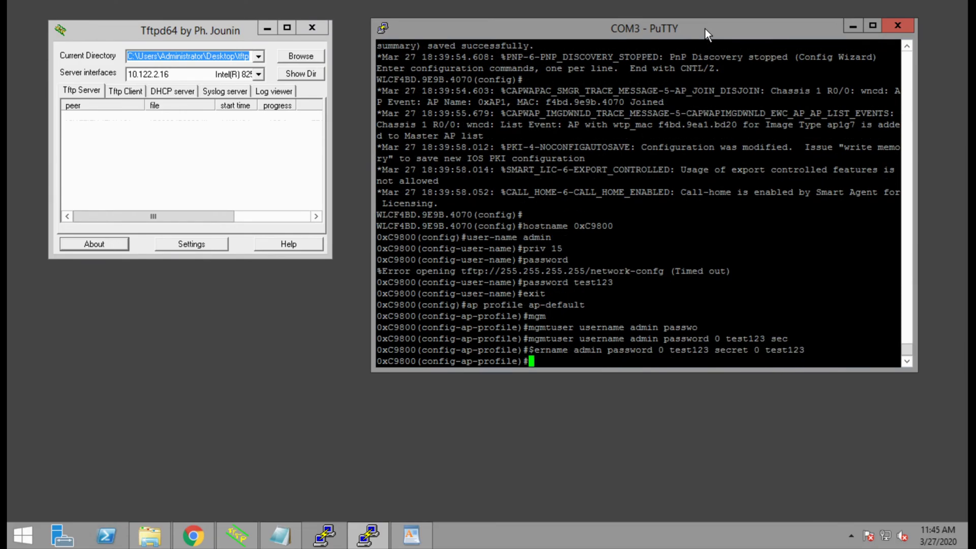
- Assign IP 10.122.2.212 255.255.255.0 to interface GigabitEthernet 0
{"action": "type", "text": "exit"}
{"action": "key", "text": "Return"}
{"action": "type", "text": "interface gig"}
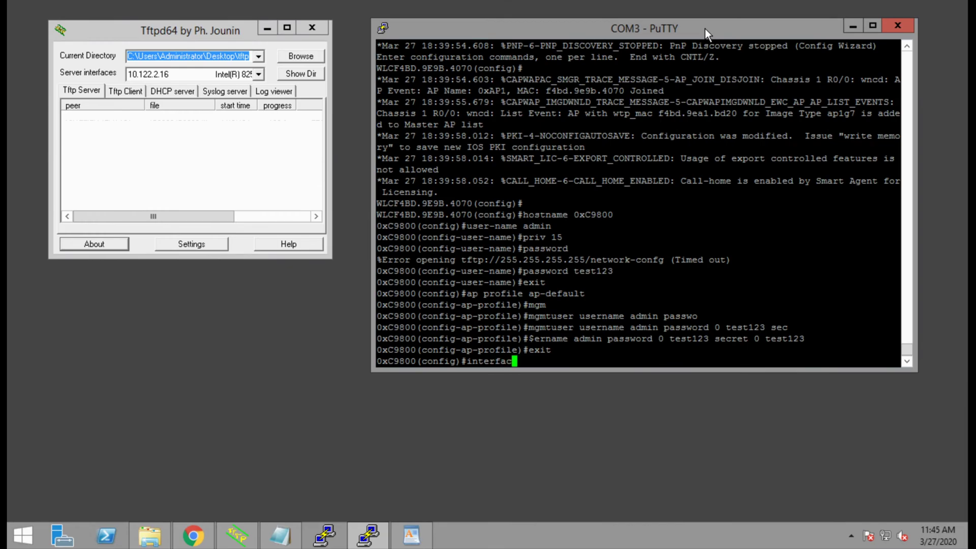
{"action": "key", "text": "Tab"}
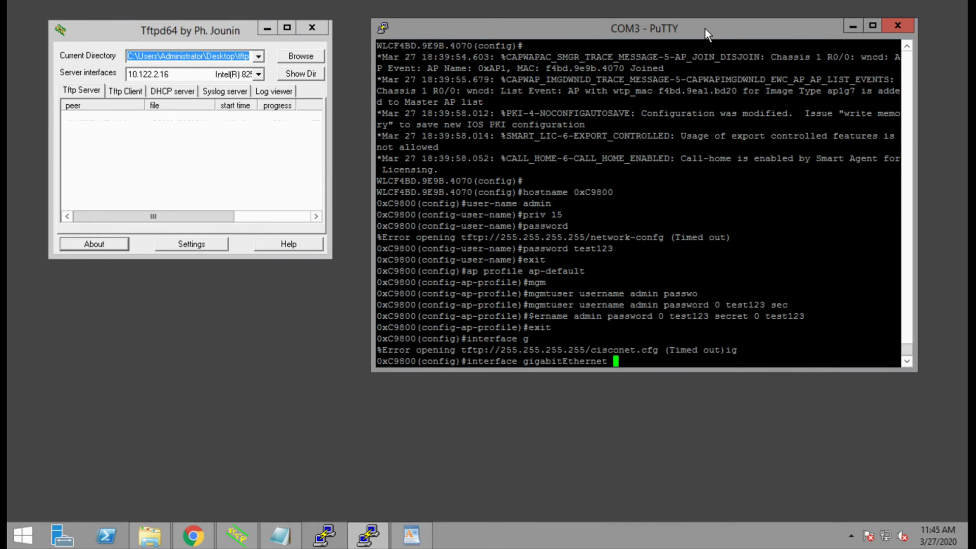
{"action": "type", "text": "0"}
{"action": "key", "text": "Return"}
{"action": "type", "text": "ip ad"}
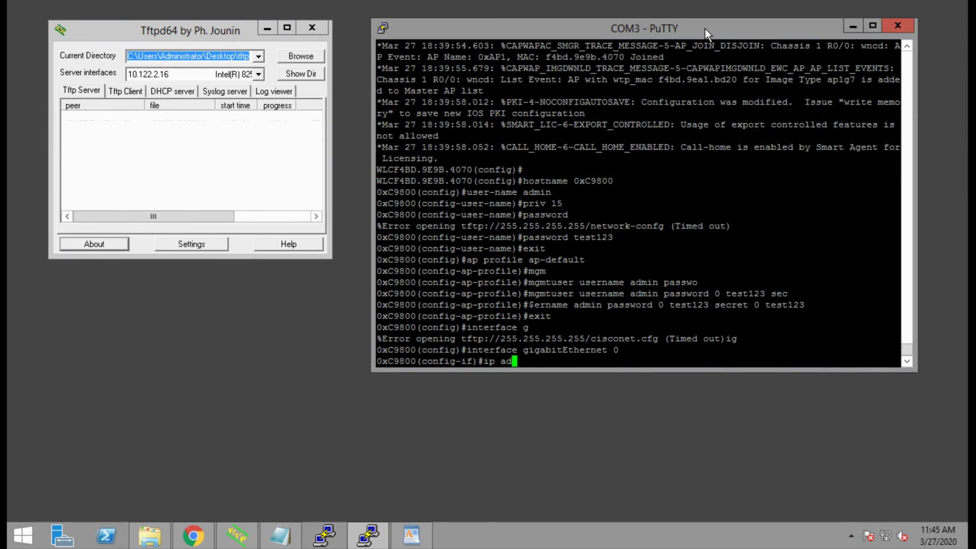
{"action": "type", "text": "d 10.122.2.212 255.255.255.0"}
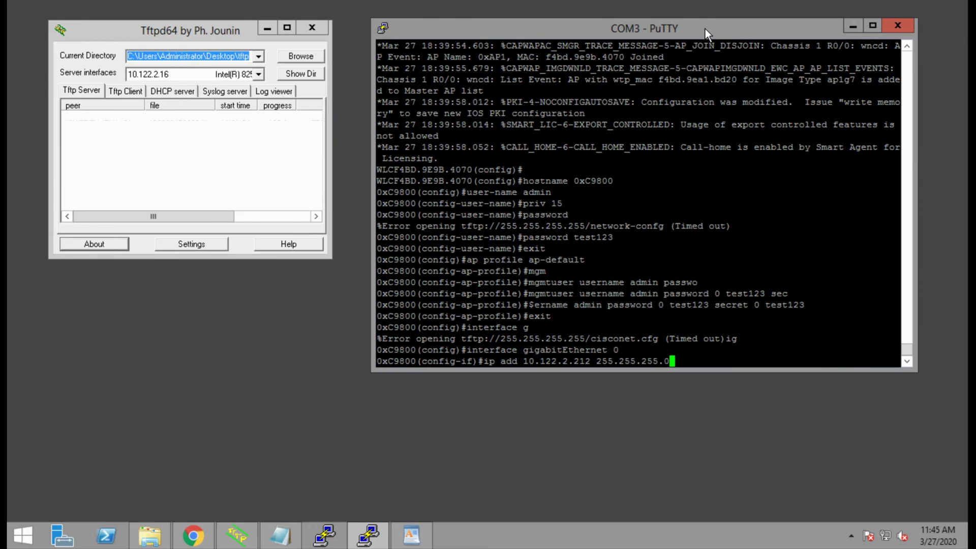
{"action": "key", "text": "Return"}
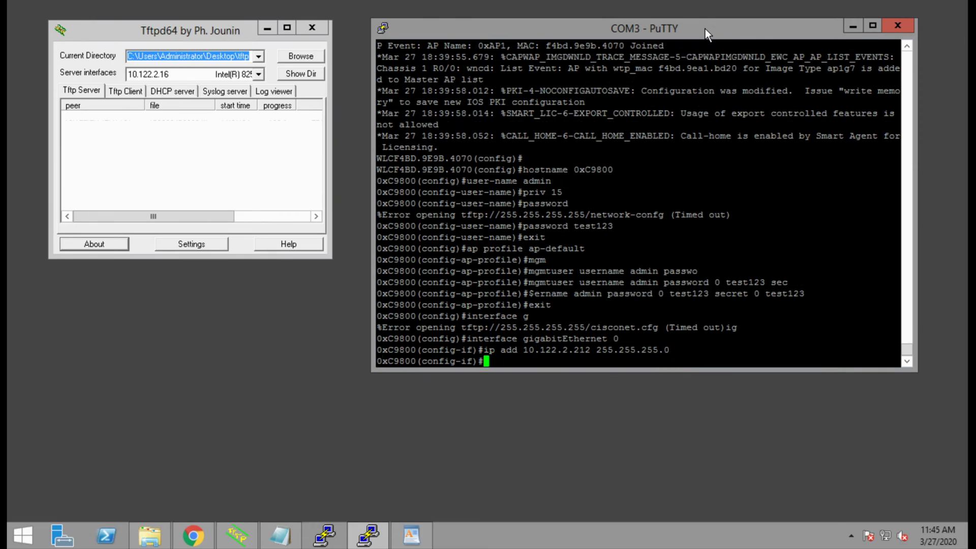
- Bring the interface up with no shut and set default gateway 10.122.2.254
{"action": "type", "text": "no shut"}
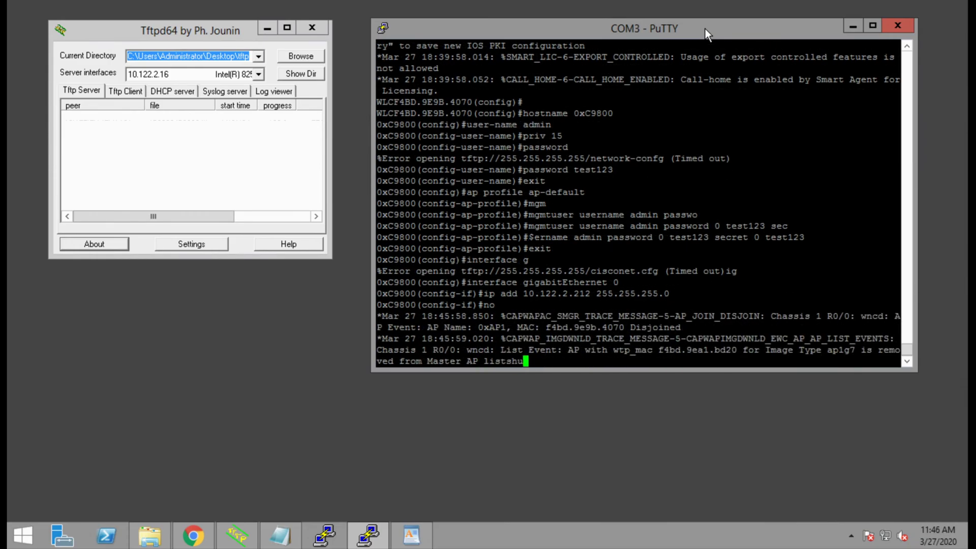
{"action": "key", "text": "Return"}
{"action": "key", "text": "Return"}
{"action": "type", "text": "exit"}
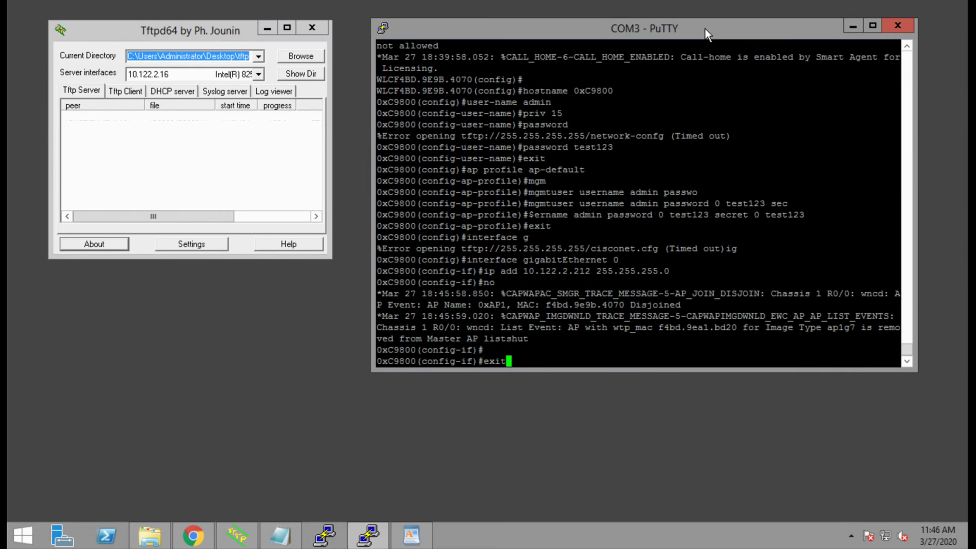
{"action": "key", "text": "Return"}
{"action": "type", "text": "ip def"}
{"action": "key", "text": "Tab"}
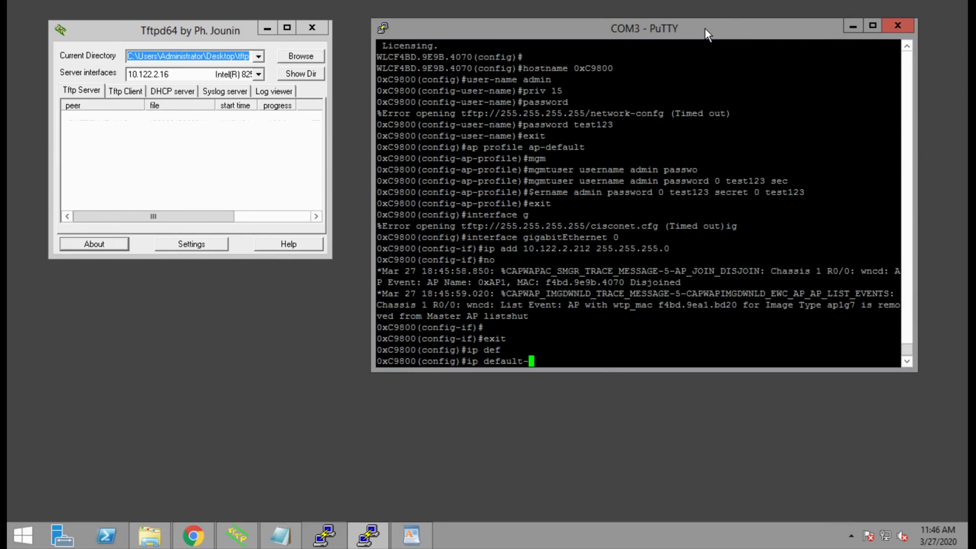
{"action": "type", "text": "g"}
{"action": "key", "text": "Tab"}
{"action": "type", "text": "10"}
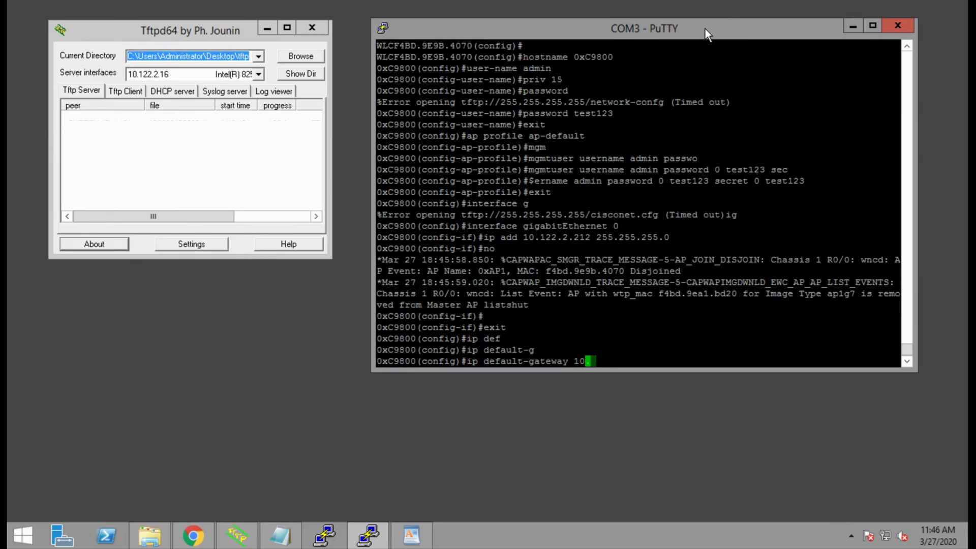
{"action": "type", "text": ".122.2"}
{"action": "type", "text": ".254"}
{"action": "key", "text": "Return"}
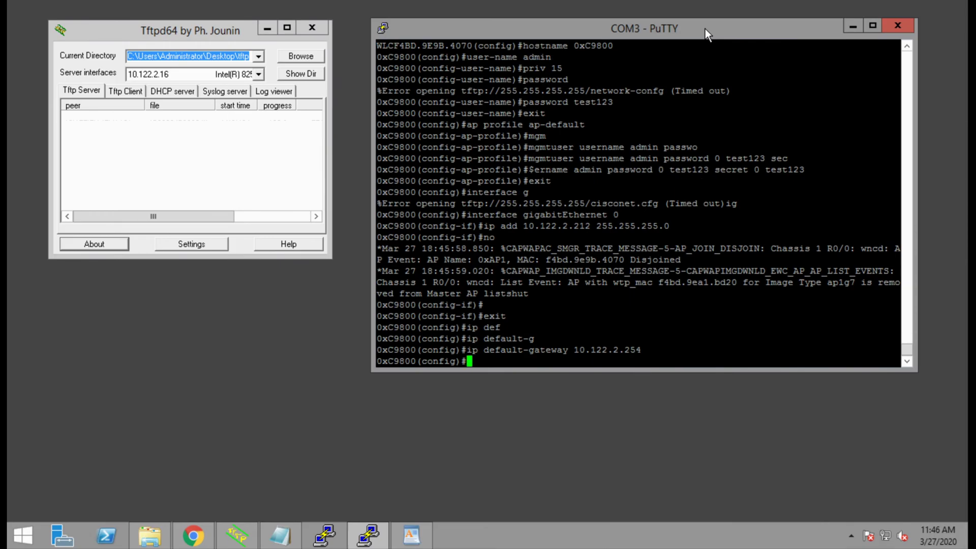
- Enable ip http secure-server and save the configuration with wr
{"action": "type", "text": "ip http secure-server"}
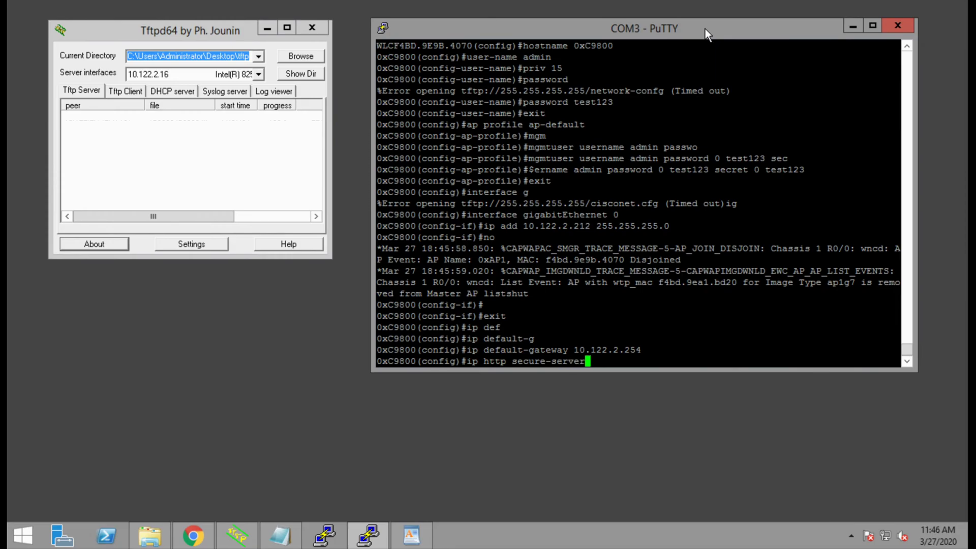
{"action": "key", "text": "Return"}
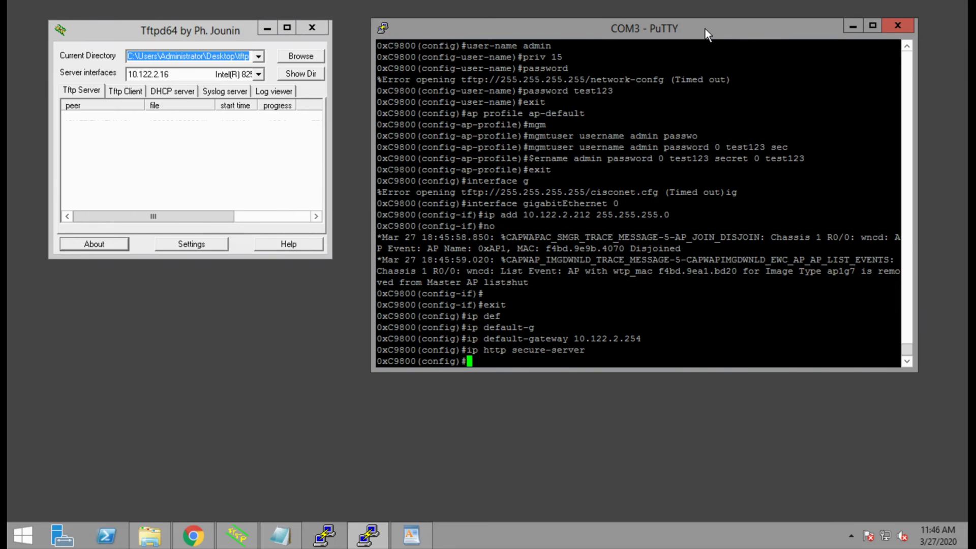
{"action": "type", "text": "end"}
{"action": "key", "text": "Return"}
{"action": "type", "text": "wr"}
{"action": "key", "text": "Return"}
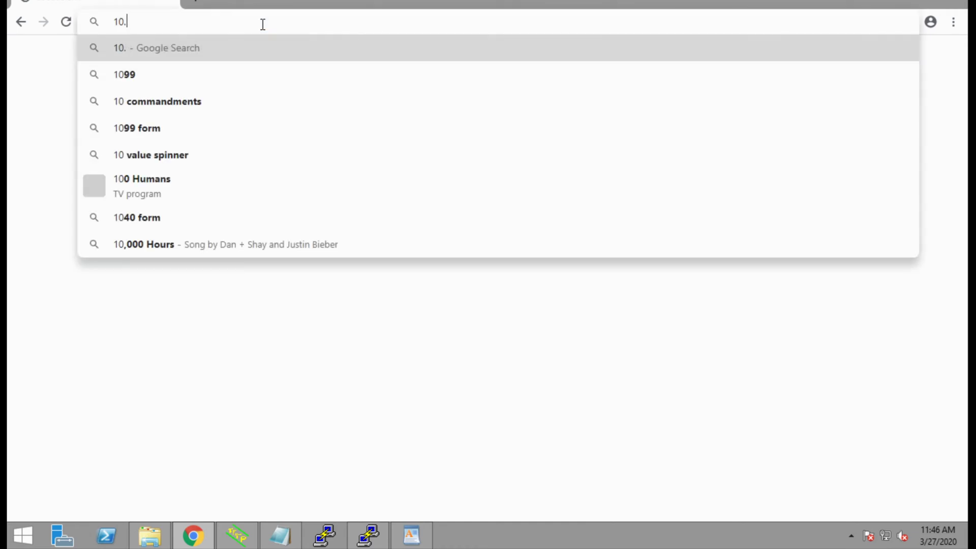
{"action": "key", "text": "BackSpace"}
{"action": "type", "text": "212"}
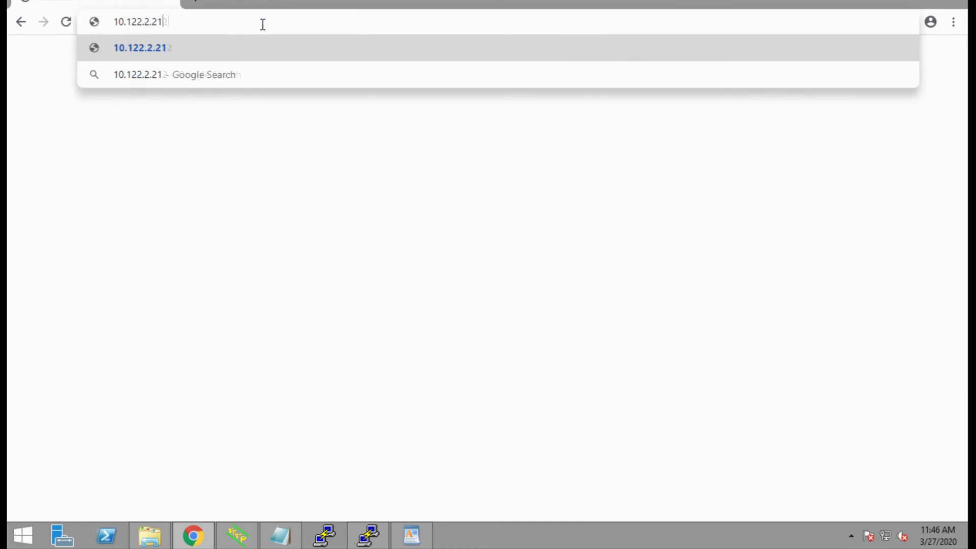
{"action": "type", "text": "https://"}
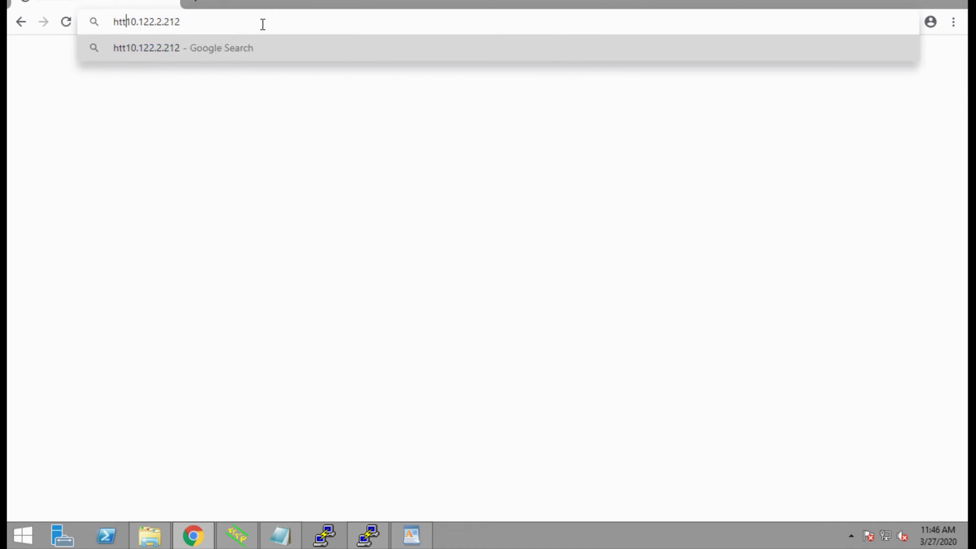
{"action": "key", "text": "Return"}
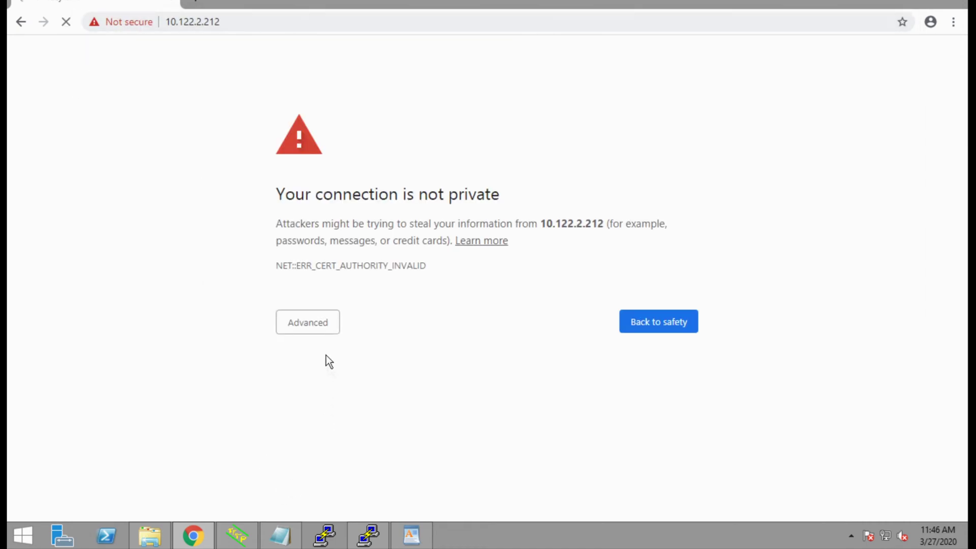
{"action": "left_click", "coordinate": [320, 324]}
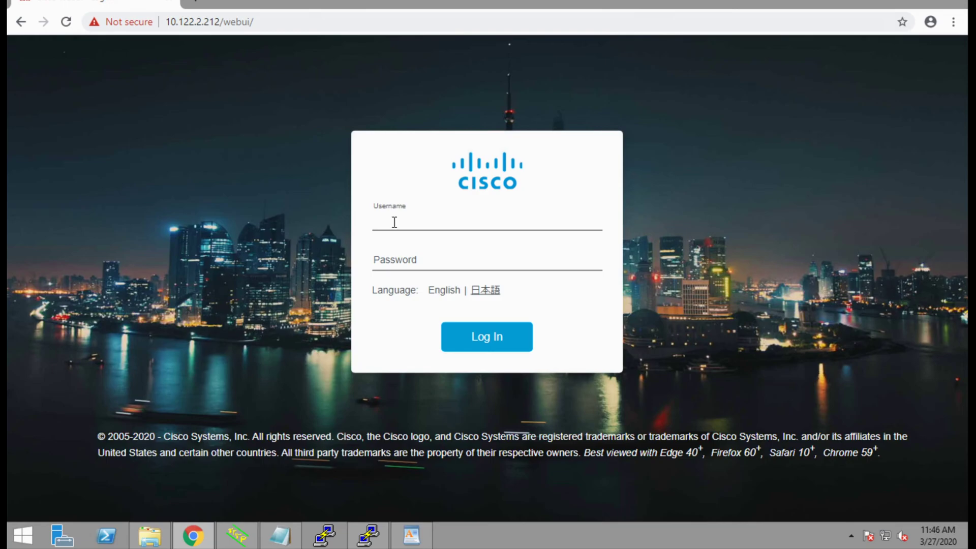
{"action": "type", "text": "admin"}
{"action": "key", "text": "Tab"}
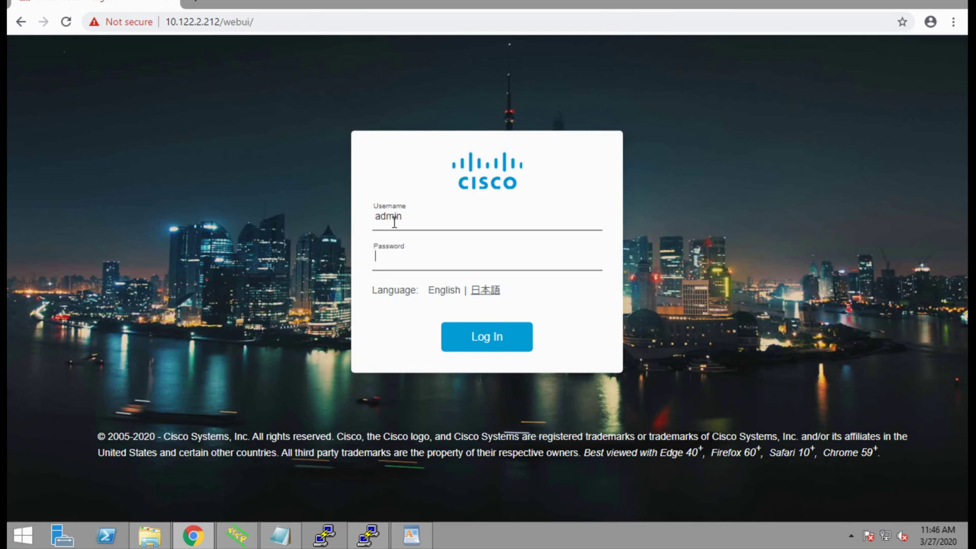
{"action": "type", "text": "•••••••"}
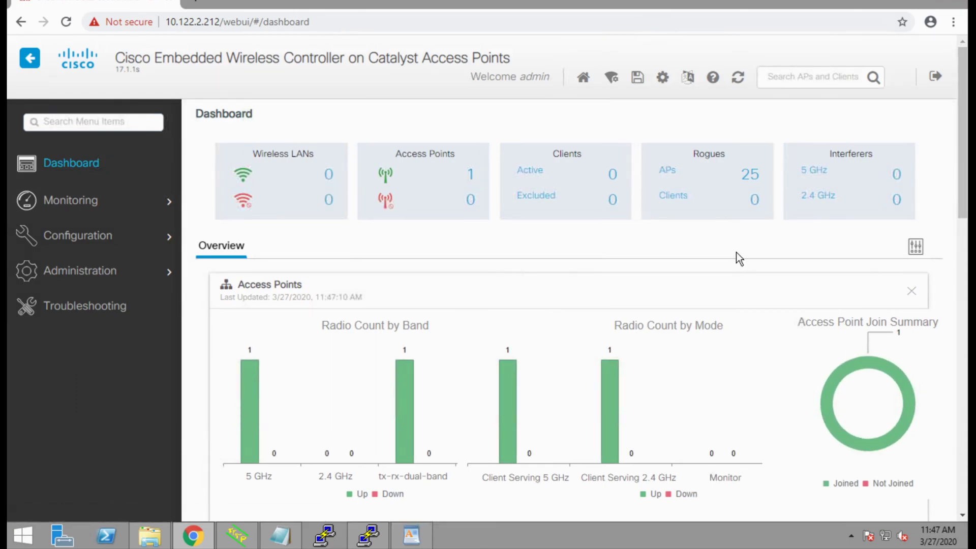
- From the Dashboard's Access Points count, open AP Statistics listing 0xAP1 (C9120AXI-B, 10.122.2.142)
{"action": "left_click_drag", "start_coordinate": [127, 70], "coordinate": [153, 79]}
{"action": "left_click", "coordinate": [155, 77]}
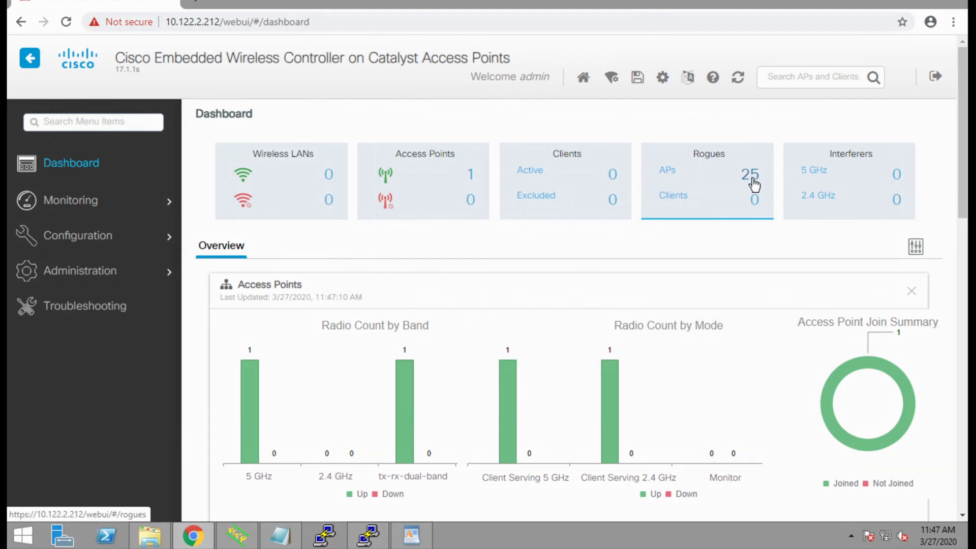
{"action": "left_click", "coordinate": [471, 182]}
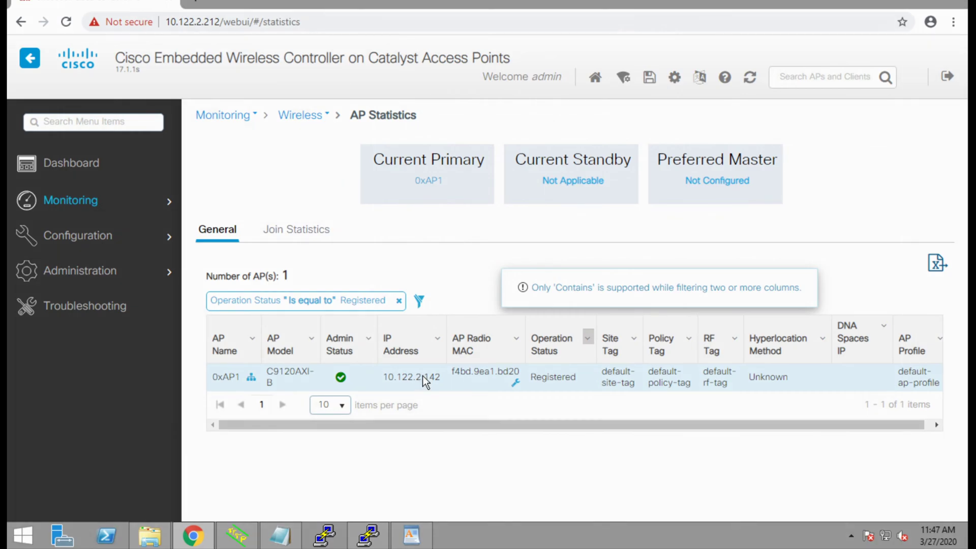
- Inspect access point 0xAP1's details and 360 View, then close the details panel
{"action": "left_click", "coordinate": [423, 376]}
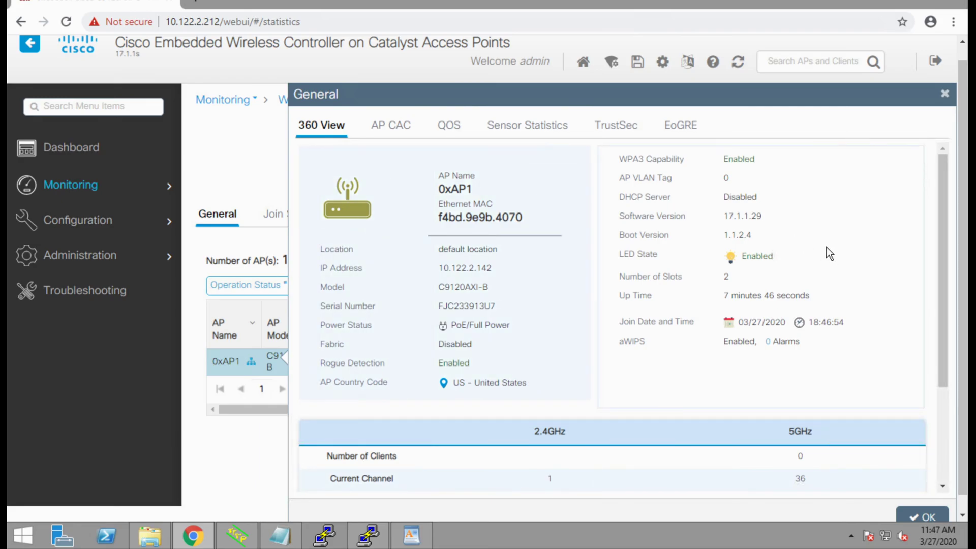
{"action": "scroll", "coordinate": [830, 253], "scroll_direction": "down", "scroll_amount": 2}
{"action": "scroll", "coordinate": [830, 253], "scroll_direction": "down", "scroll_amount": 1}
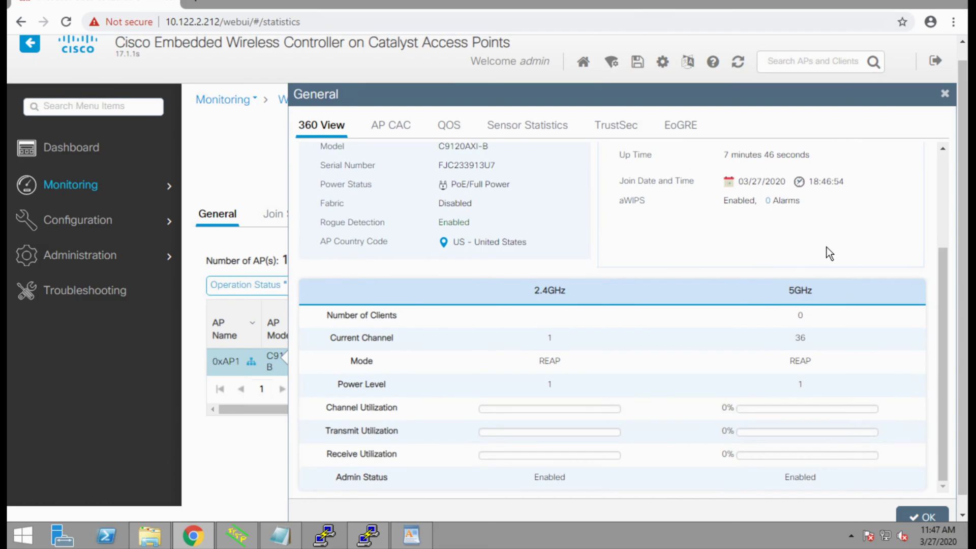
{"action": "scroll", "coordinate": [827, 248], "scroll_direction": "up", "scroll_amount": 3}
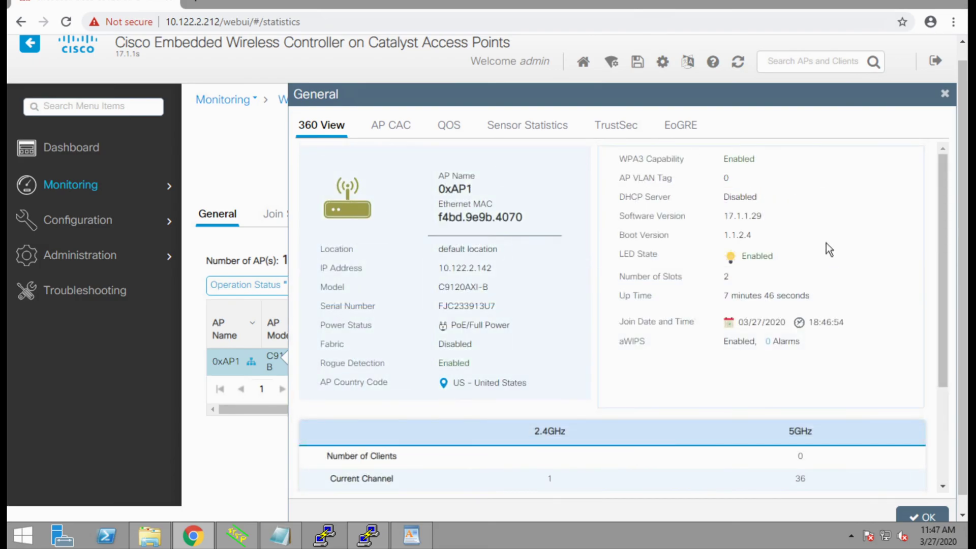
{"action": "left_click", "coordinate": [919, 517]}
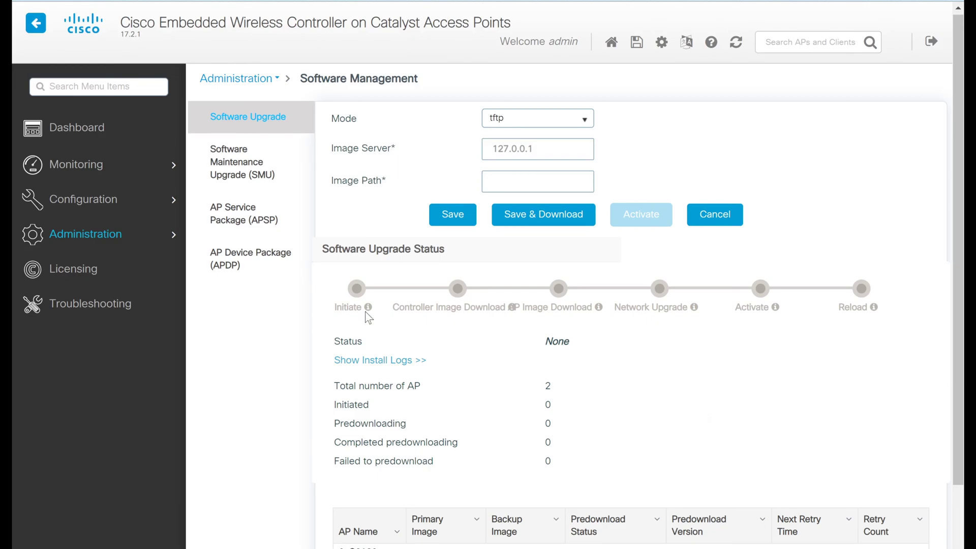
{"action": "mouse_move", "coordinate": [100, 234]}
{"action": "left_click", "coordinate": [581, 119]}
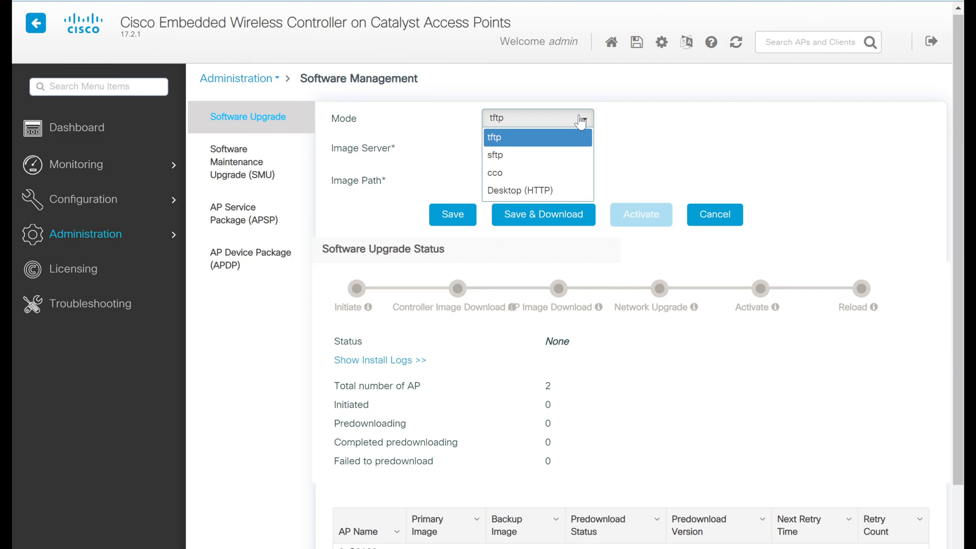
- Switch the Software Upgrade Mode from tftp to Desktop (HTTP) for controller and AP images
{"action": "left_click", "coordinate": [642, 130]}
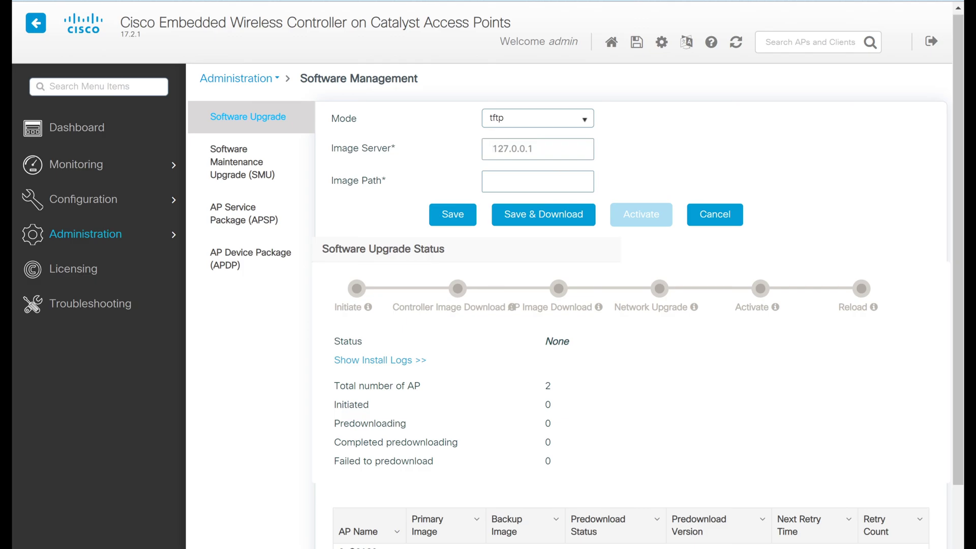
{"action": "left_click", "coordinate": [557, 184]}
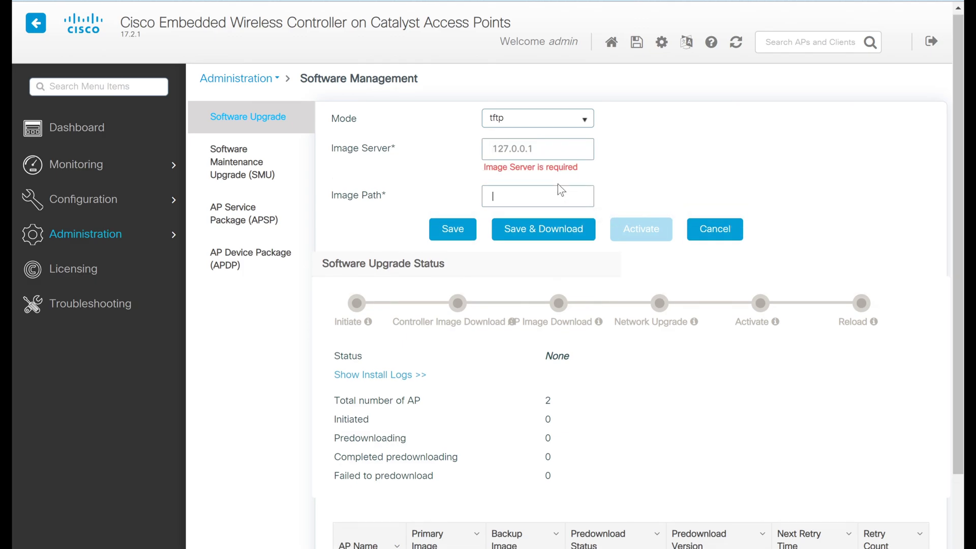
{"action": "left_click", "coordinate": [581, 122]}
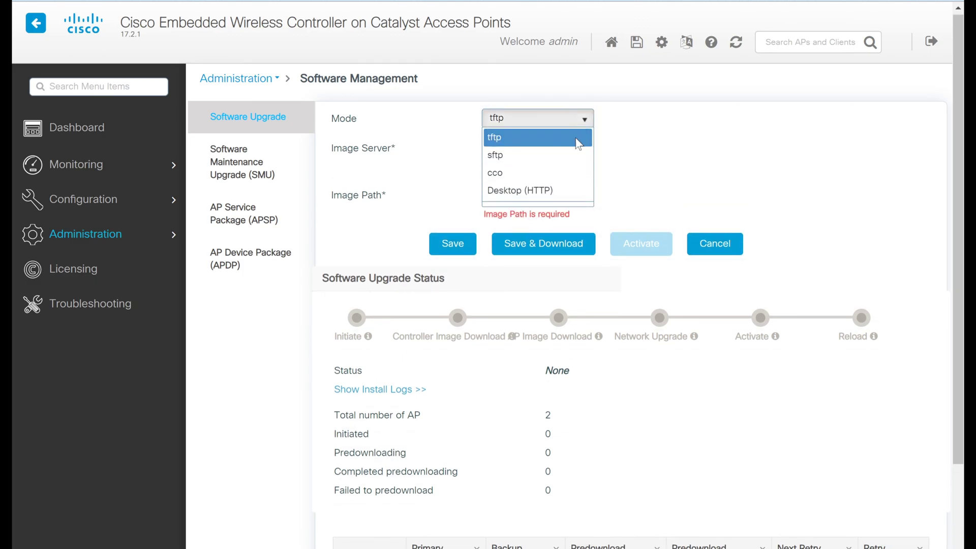
{"action": "left_click", "coordinate": [549, 187]}
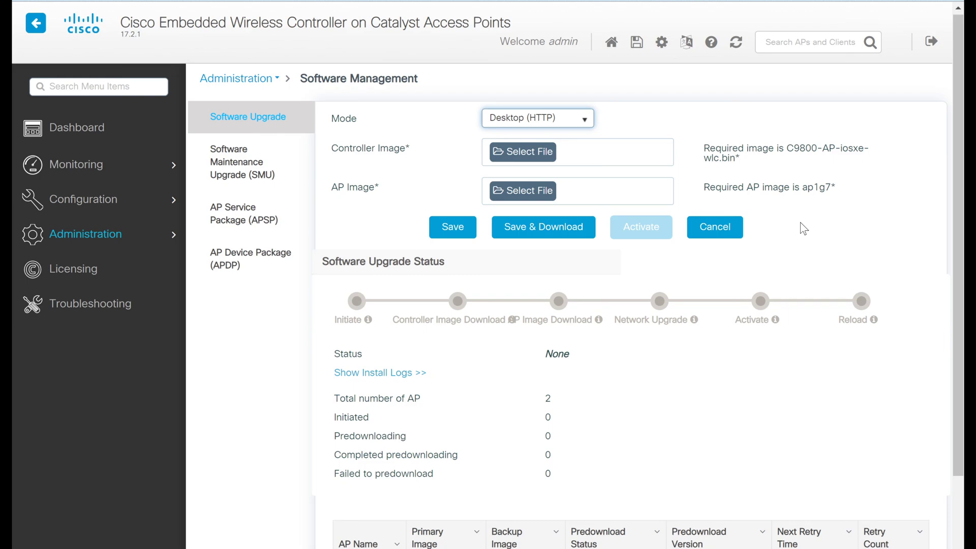
- Change the upgrade Mode to cco and leave the Version set to Latest
{"action": "left_click", "coordinate": [569, 118]}
{"action": "left_click", "coordinate": [532, 169]}
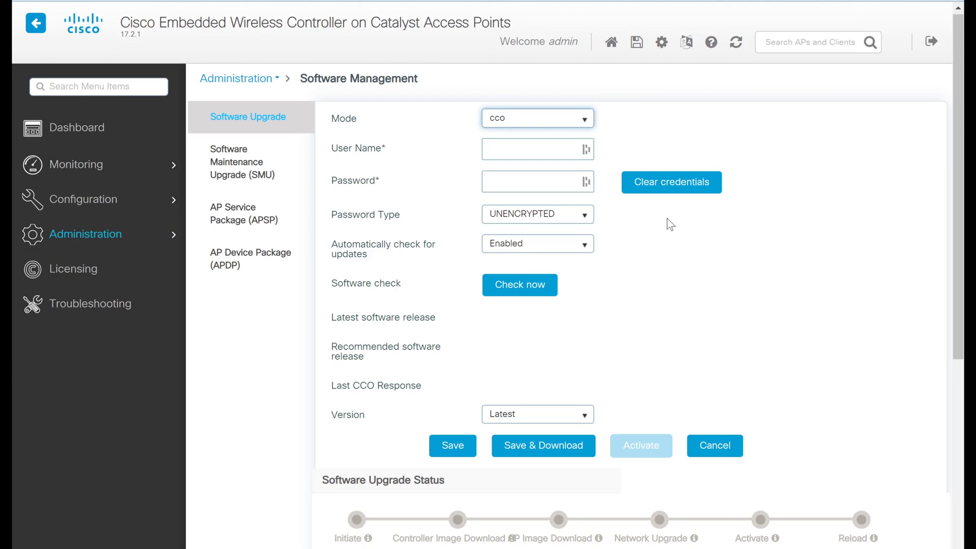
{"action": "left_click", "coordinate": [667, 218]}
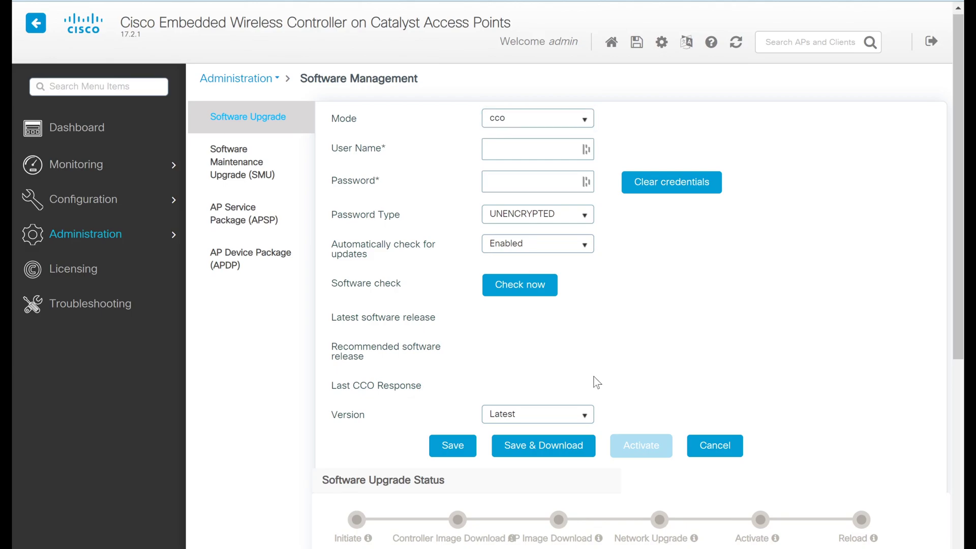
{"action": "left_click", "coordinate": [580, 420]}
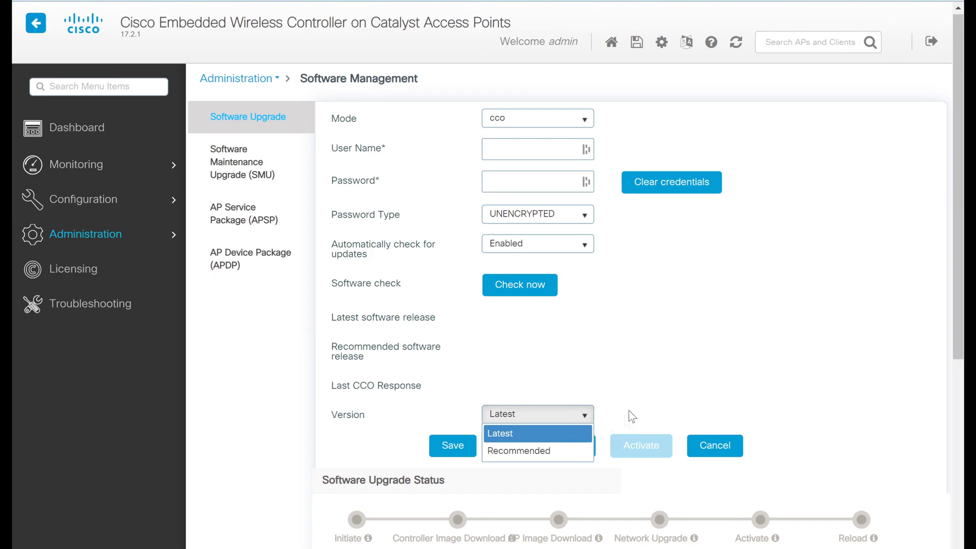
{"action": "left_click", "coordinate": [653, 382]}
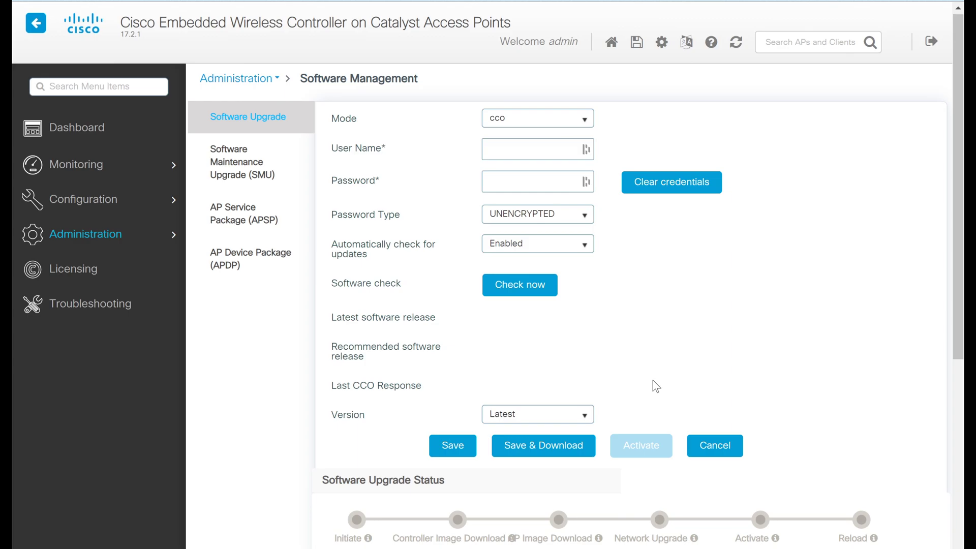